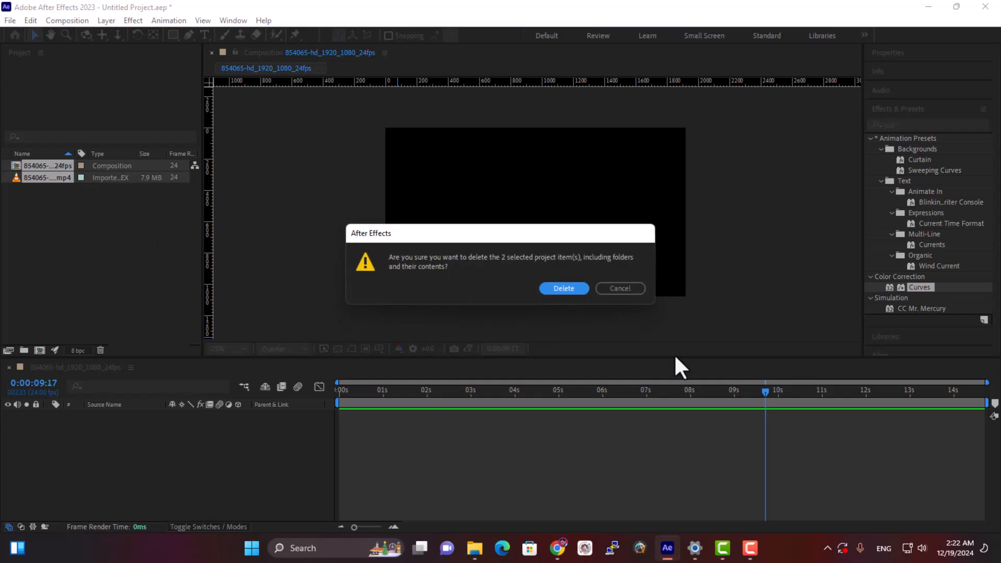
Replace the two old project items with the 854065-hd_1920_1080_24fps video from New folder and create a composition from it
click(565, 289)
click(475, 548)
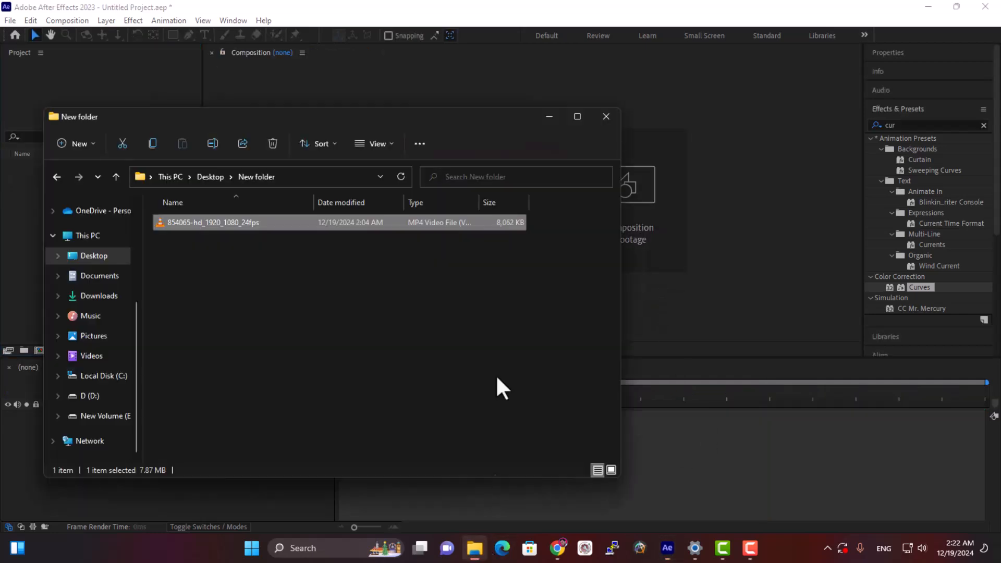
drag(260, 117, 776, 29)
drag(733, 134, 139, 232)
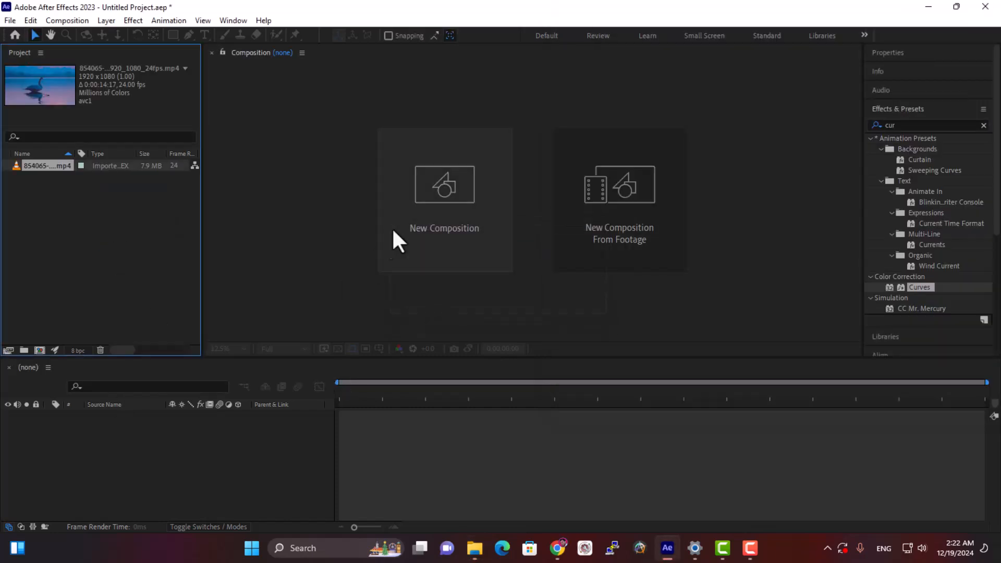
drag(55, 170, 208, 459)
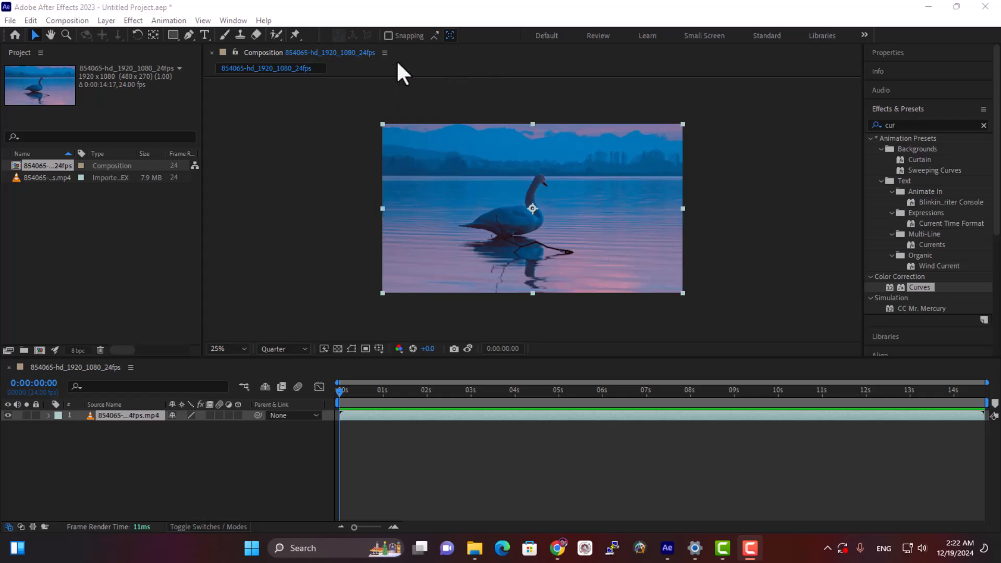
click(384, 52)
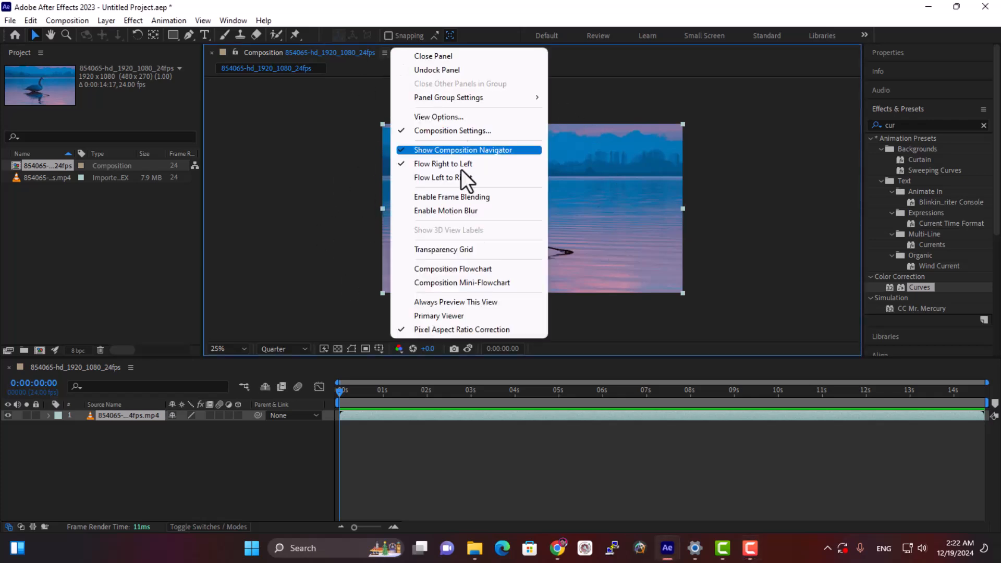
click(349, 333)
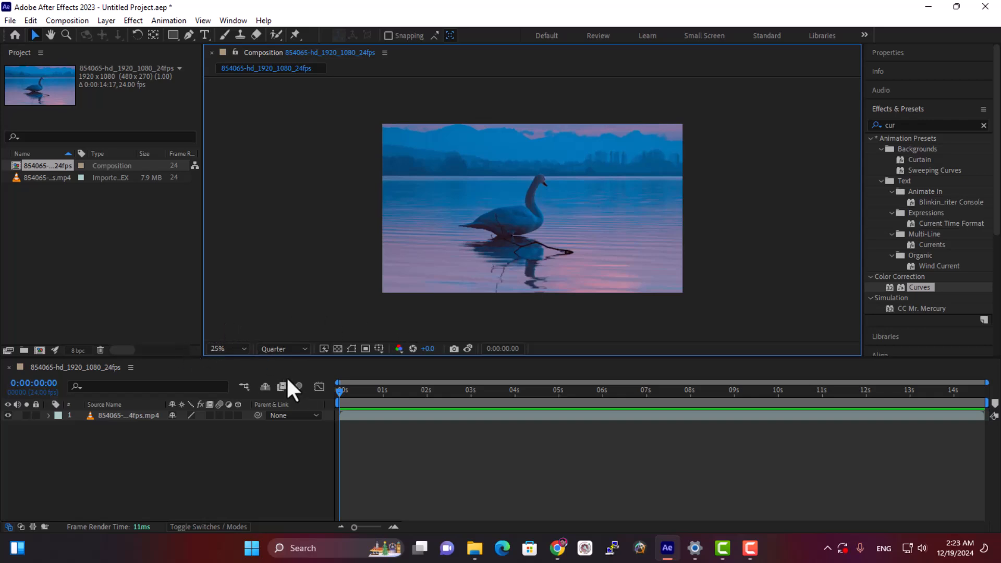
Try enlarging and reducing the composition preview, and set its magnification to Fit
click(230, 349)
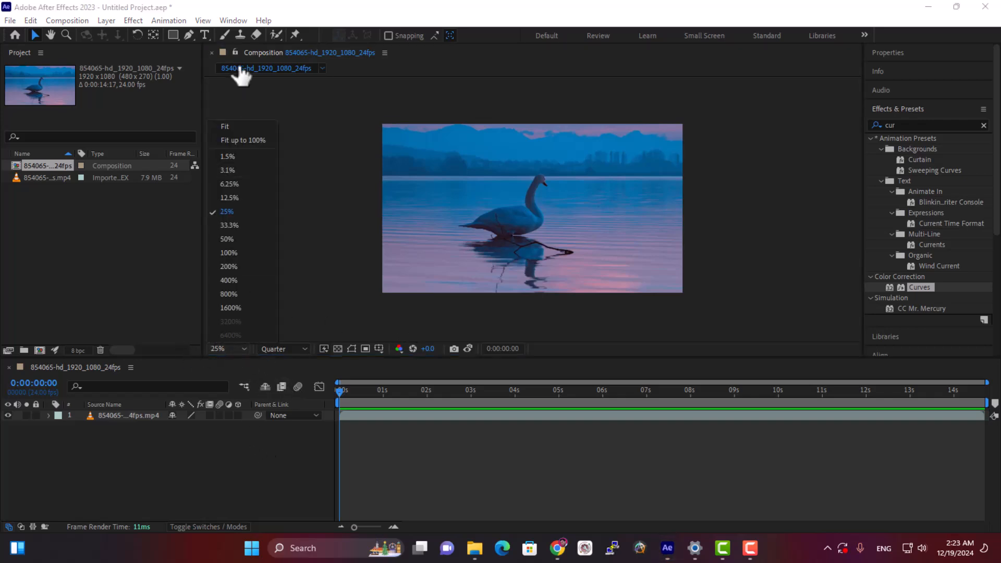
click(231, 351)
scroll(490, 247, up, 1)
scroll(490, 247, down, 1)
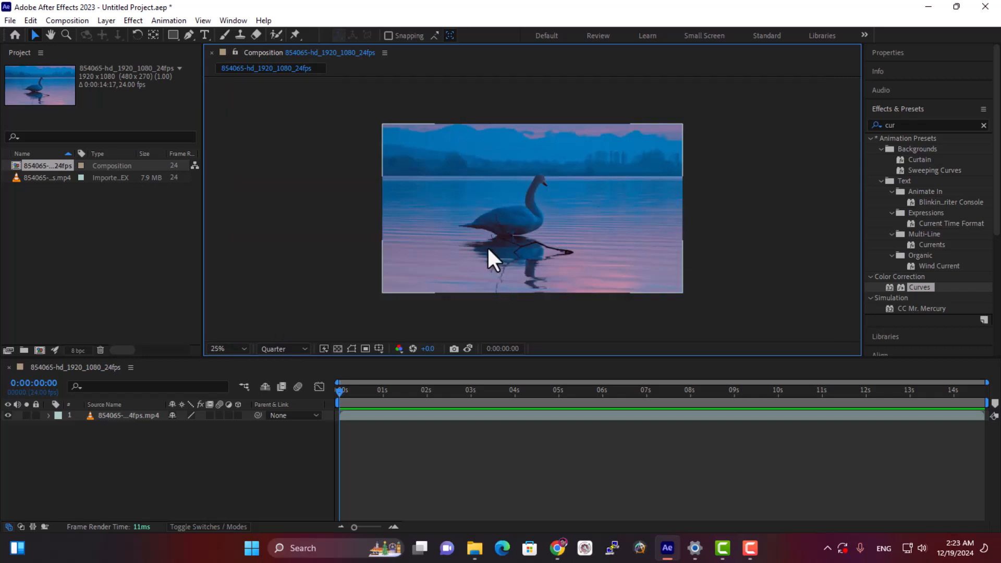
scroll(487, 247, up, 1)
scroll(383, 297, up, 1)
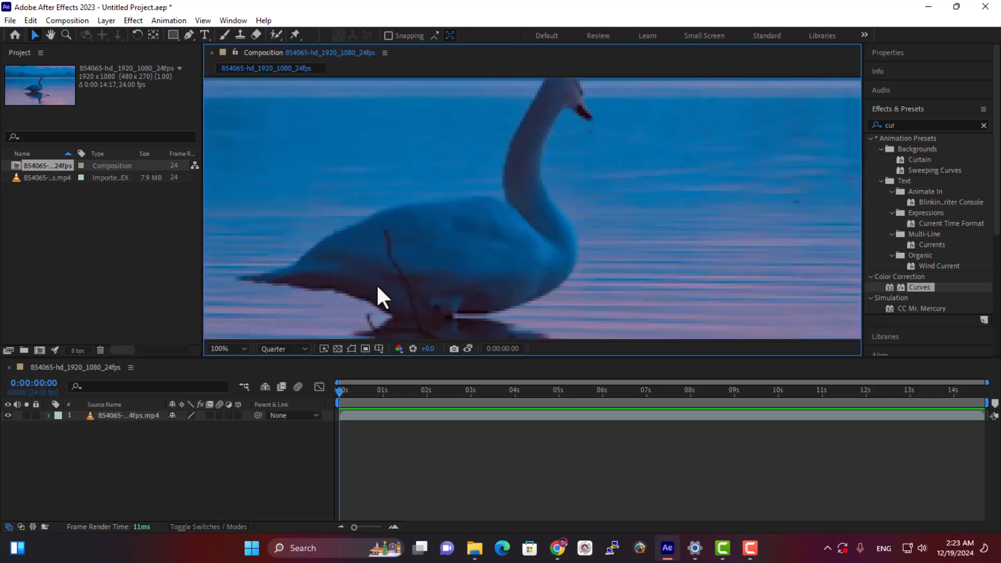
scroll(376, 283, down, 3)
scroll(371, 284, up, 1)
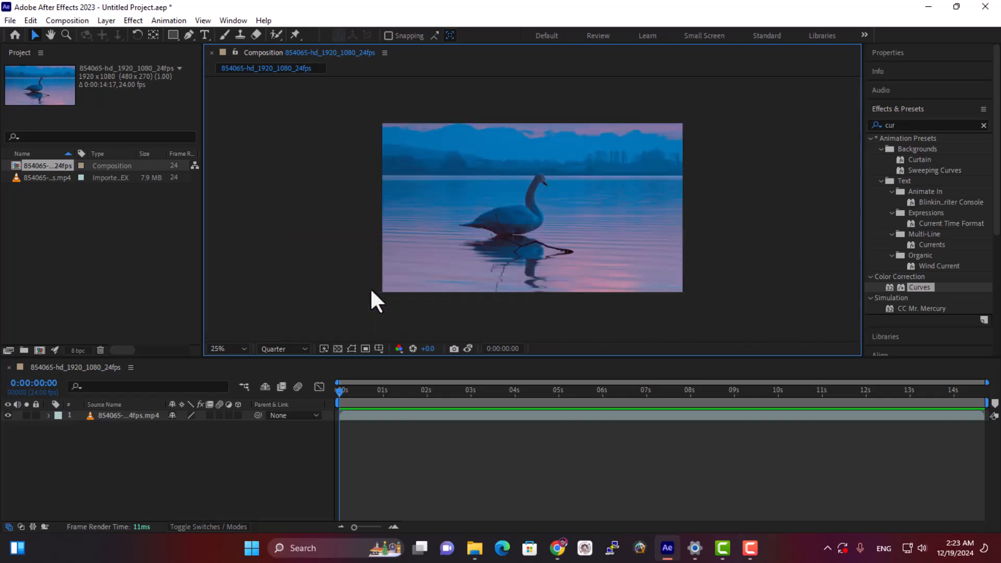
click(239, 350)
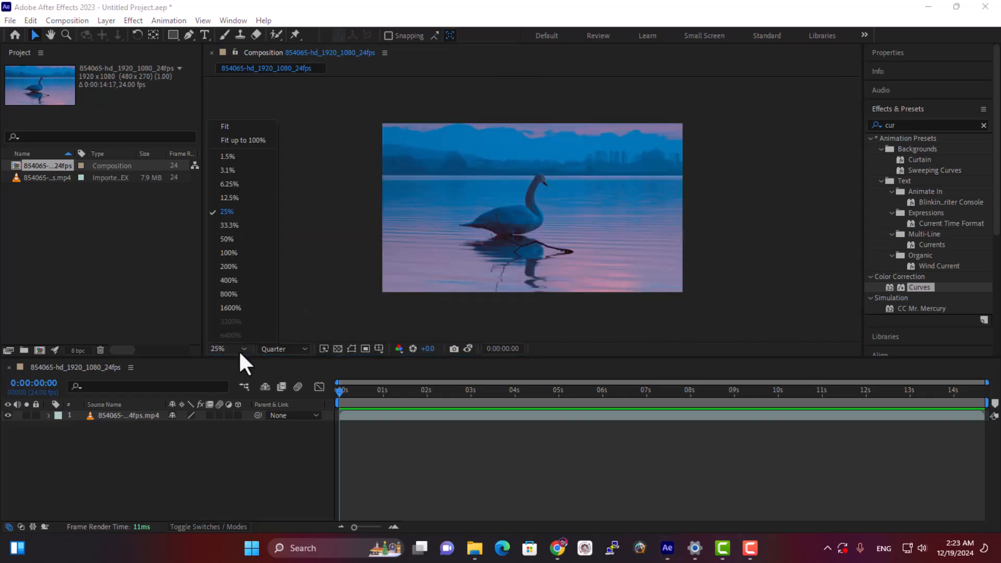
click(252, 127)
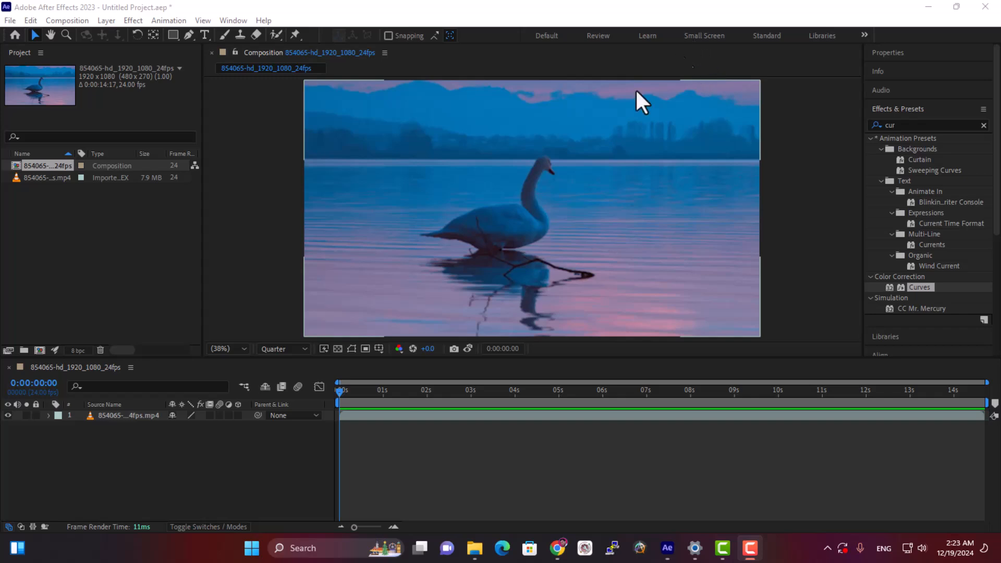
Inspect the swan's neck at 400% magnification and return the composition preview to Fit
click(233, 349)
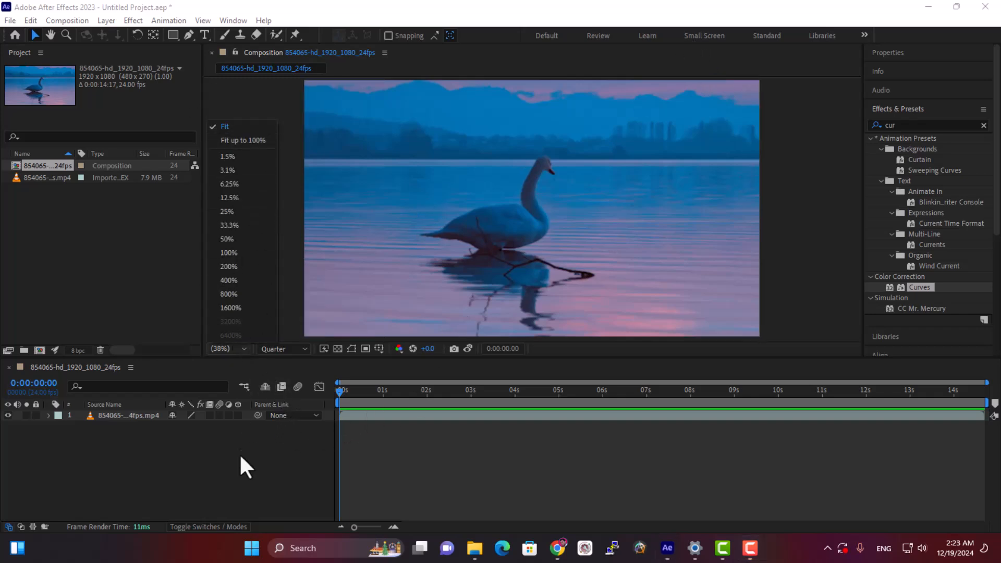
click(238, 470)
scroll(531, 225, up, 6)
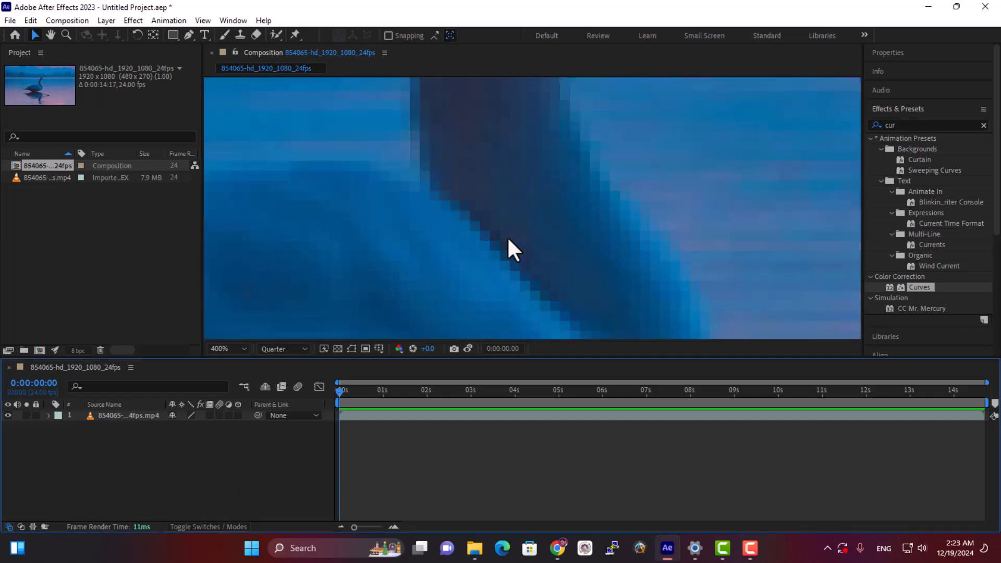
scroll(507, 235, down, 5)
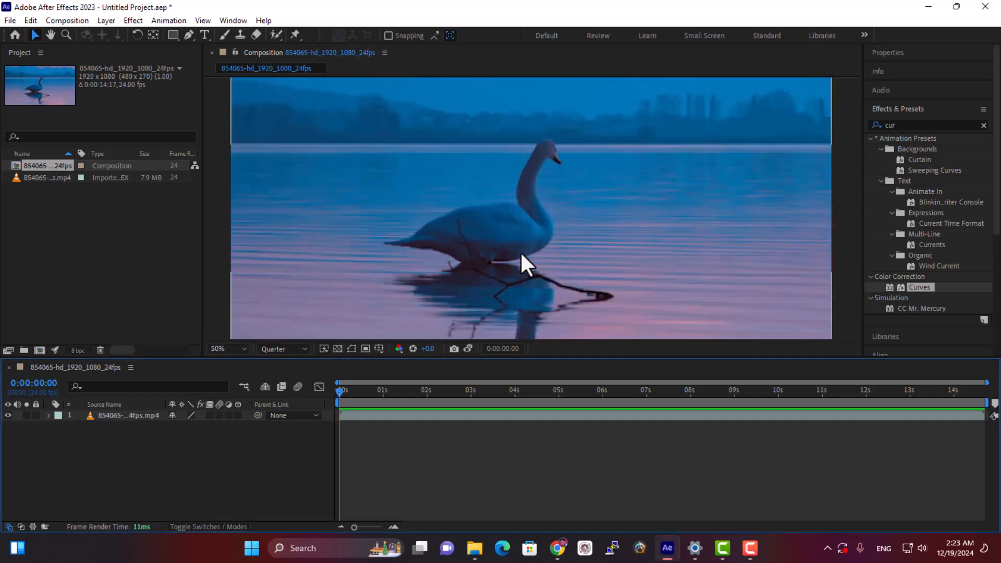
click(239, 349)
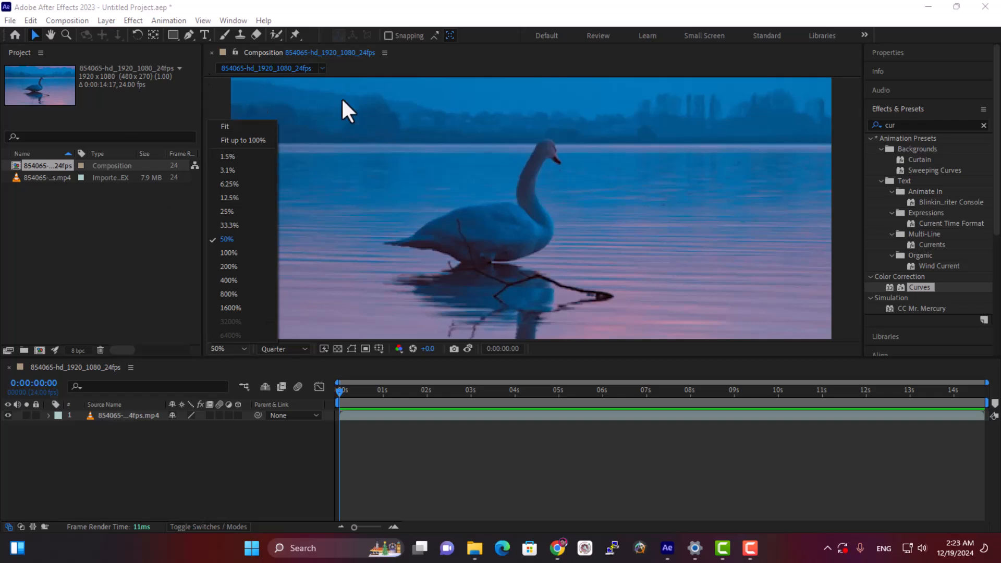
click(249, 127)
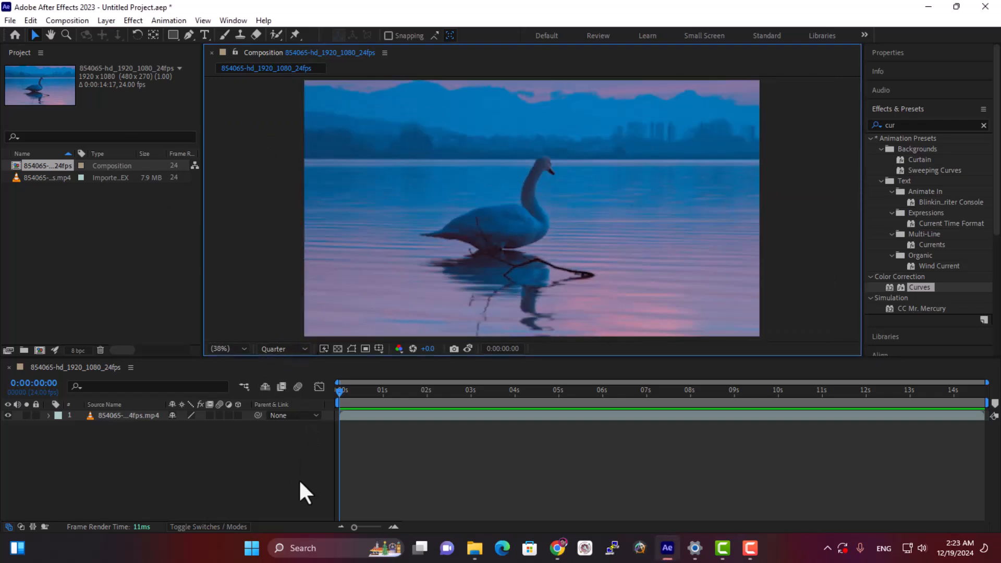
Set the preview resolution to Full and examine the swan's edge pixels at 1600% magnification
click(285, 350)
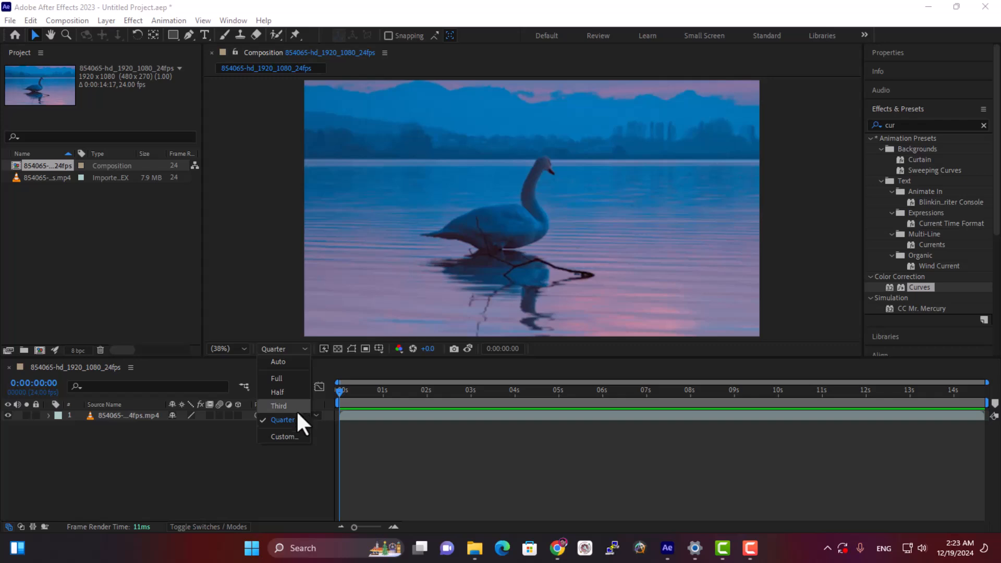
click(286, 489)
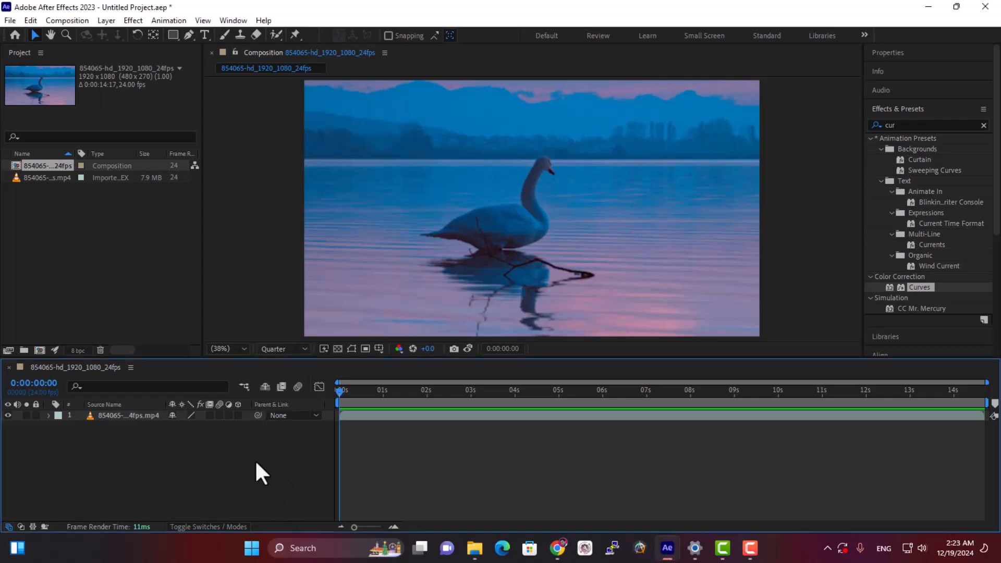
drag(274, 360, 275, 358)
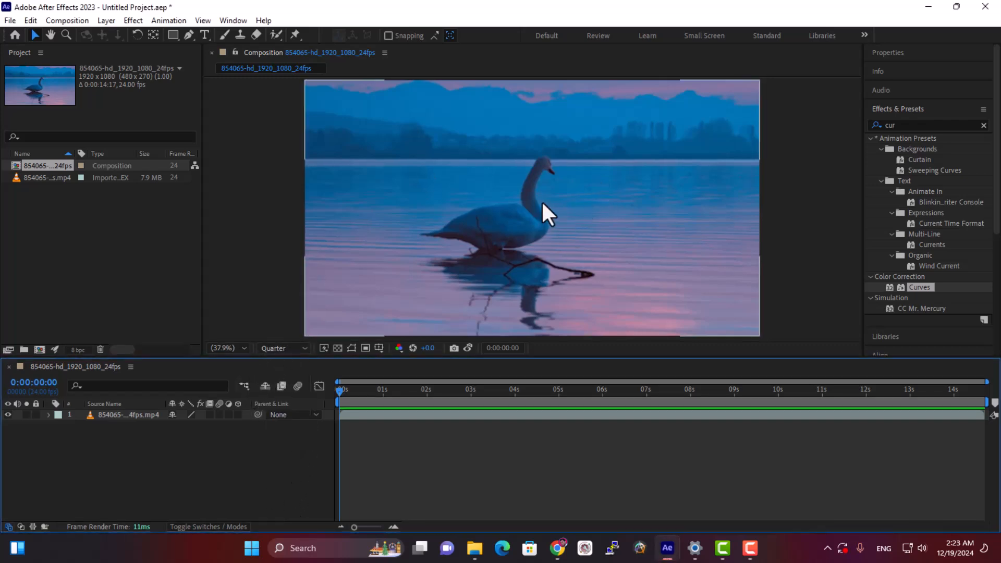
scroll(564, 206, up, 3)
click(258, 349)
click(278, 377)
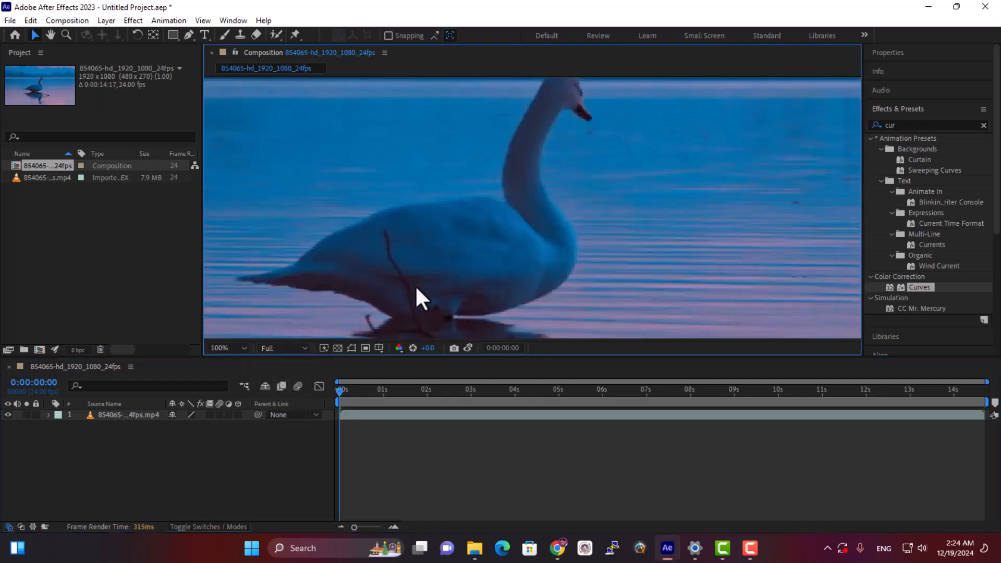
scroll(571, 214, up, 6)
scroll(304, 269, down, 2)
scroll(304, 271, up, 2)
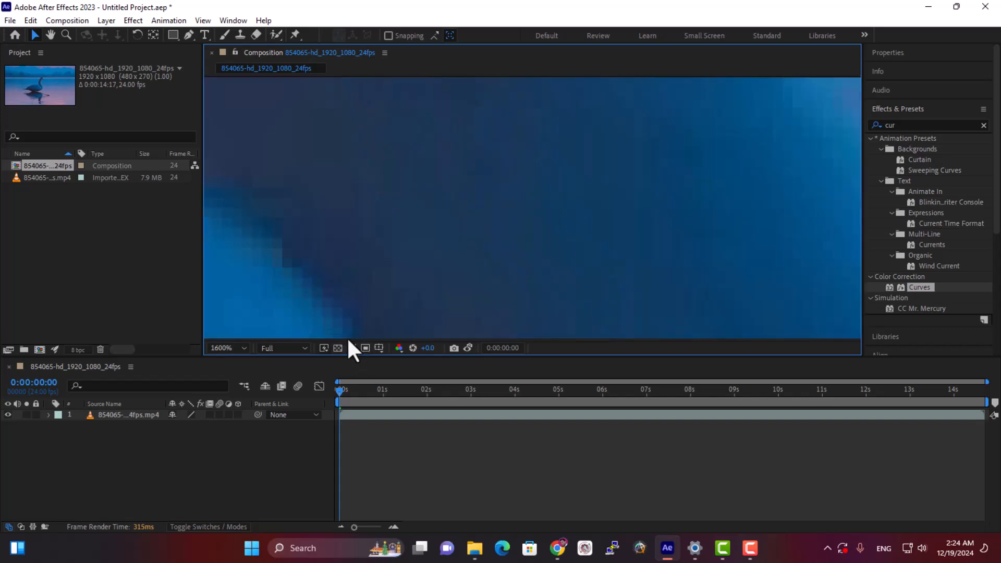
Compare the pixel detail at Half, Third and Quarter preview resolution, ending on Quarter
click(283, 348)
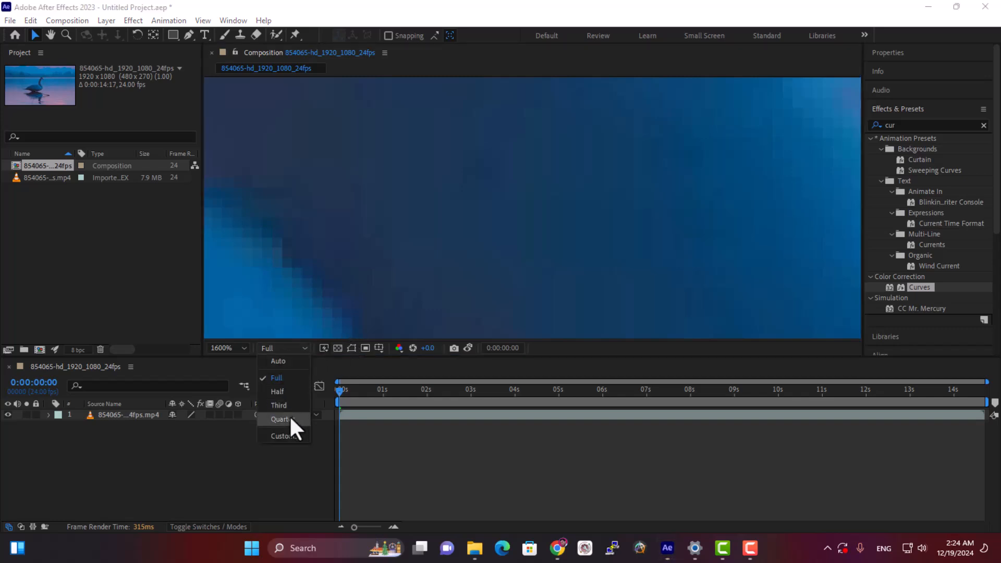
click(285, 391)
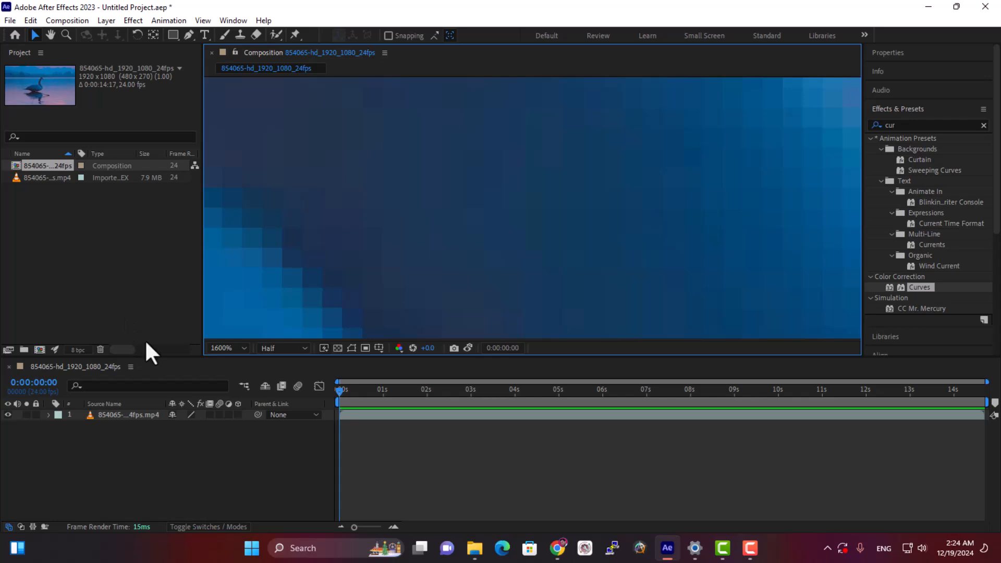
click(284, 348)
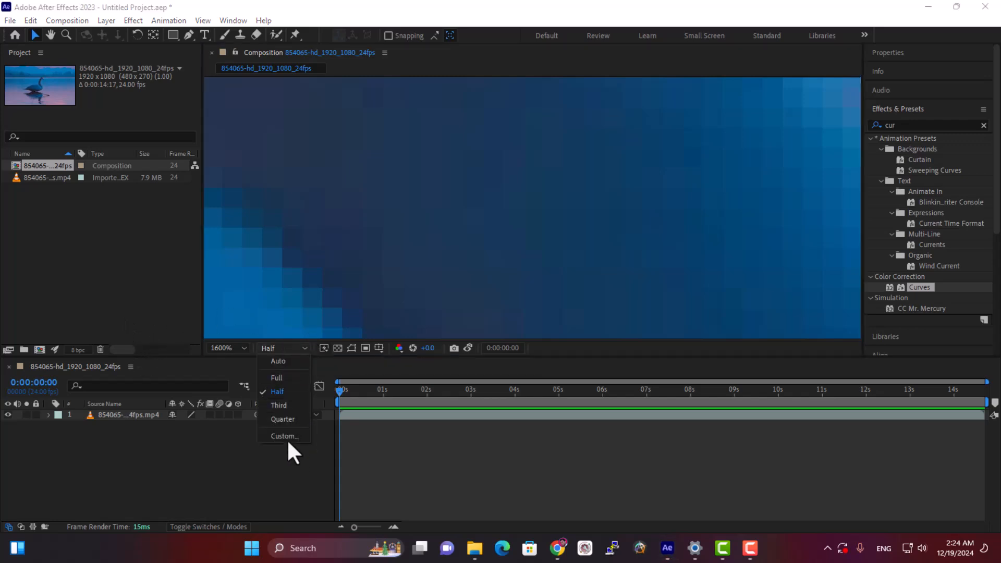
click(289, 408)
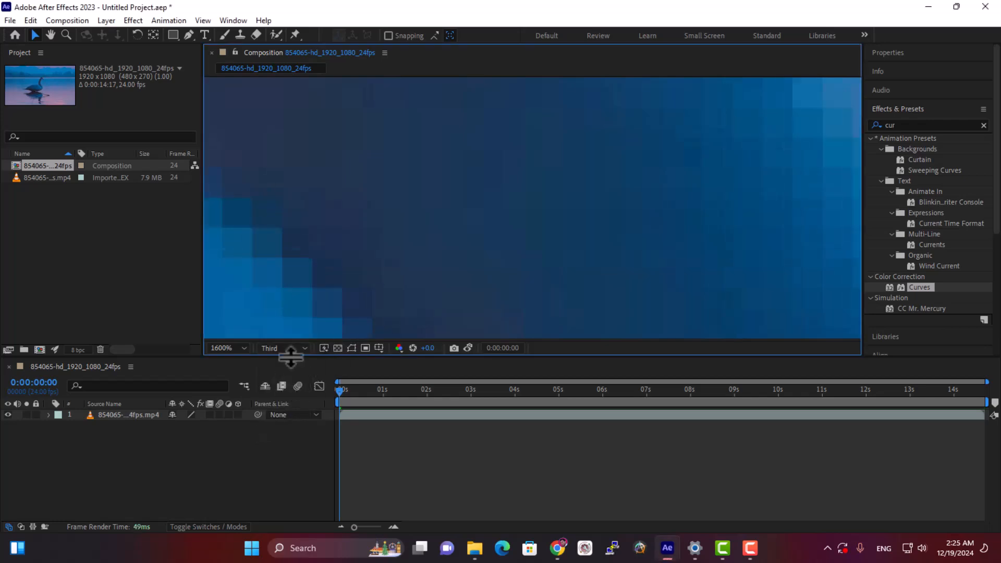
click(292, 350)
click(295, 419)
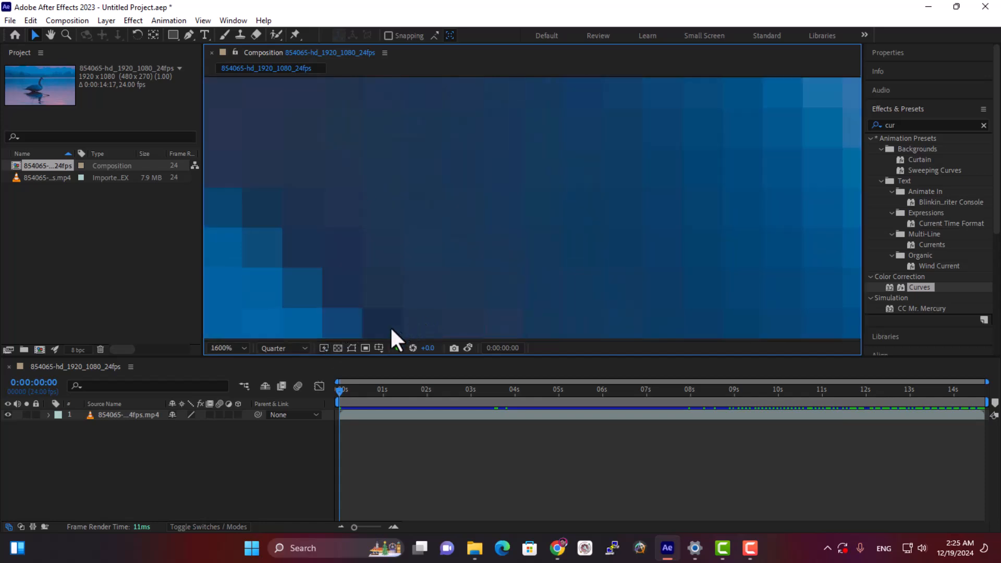
Play the swan clip at 100% magnification in Quarter resolution and stop the playback
scroll(470, 221, down, 4)
scroll(468, 230, down, 1)
key(space)
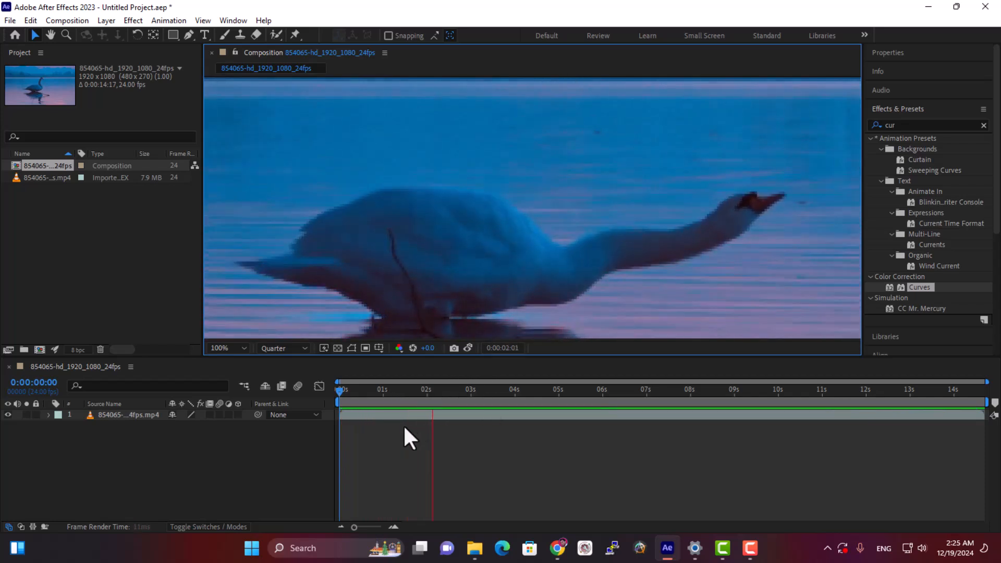
key(space)
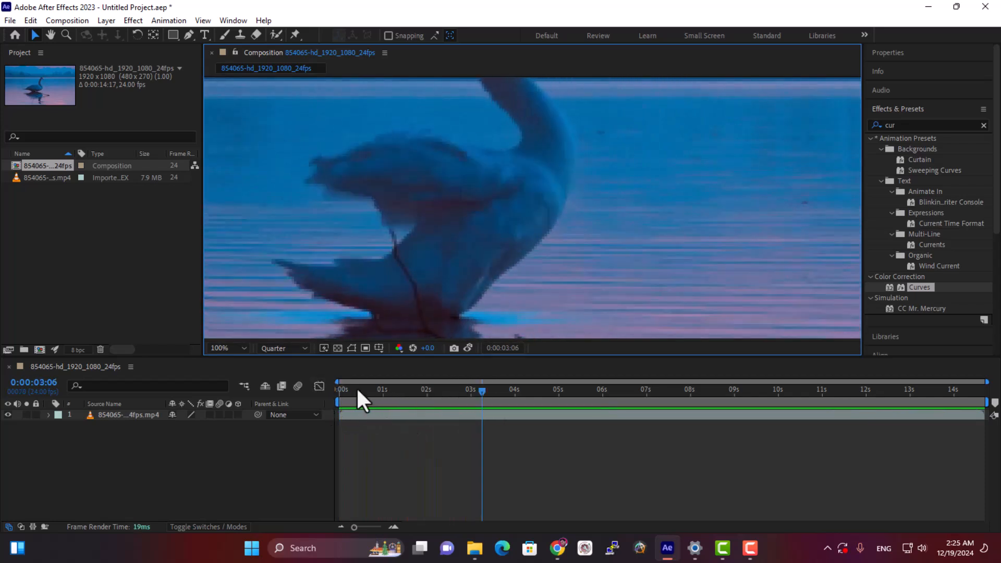
Check the swan at Full preview resolution up to 200% magnification, and set the resolution to Auto at 100%
click(294, 354)
click(299, 378)
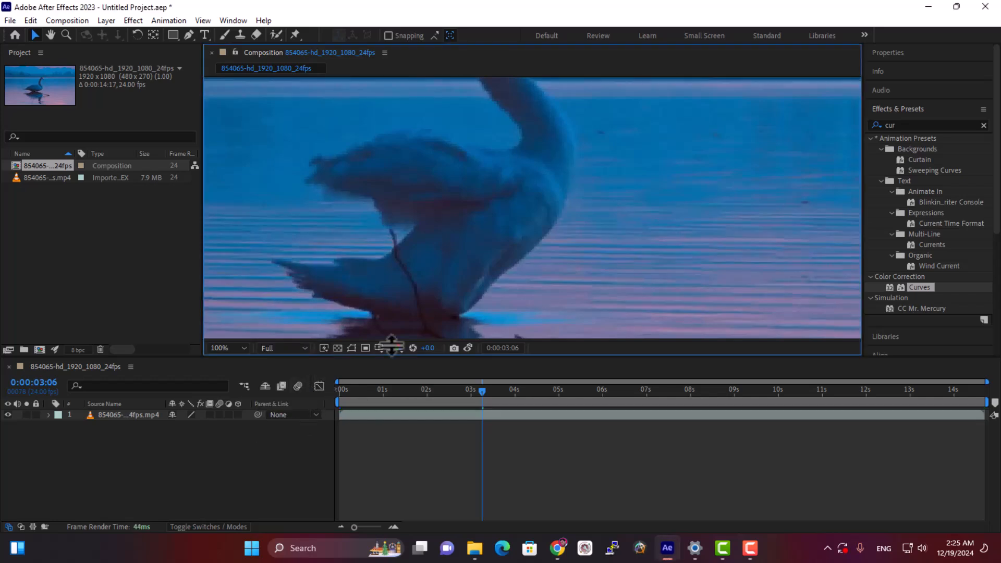
click(300, 348)
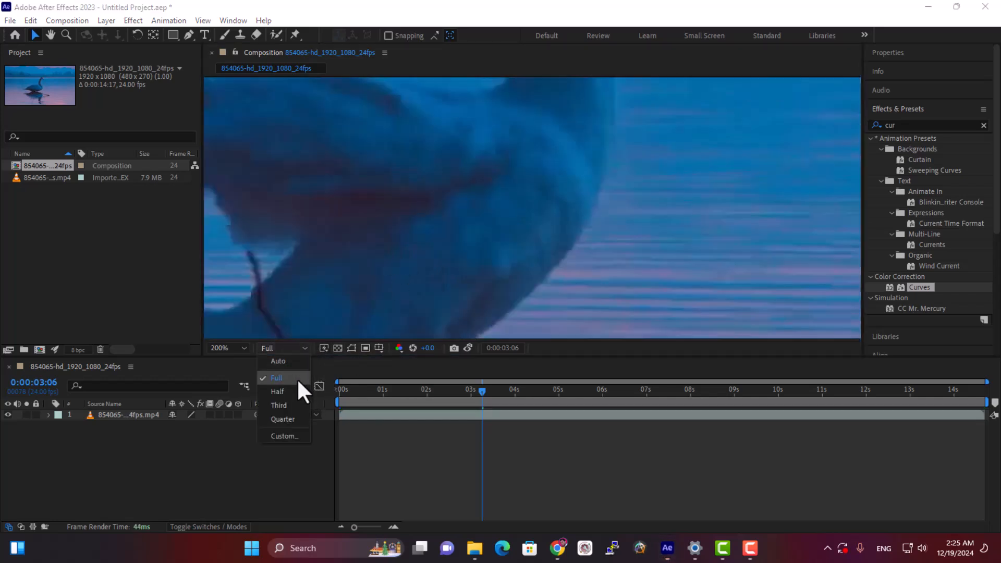
click(293, 415)
click(291, 348)
click(289, 379)
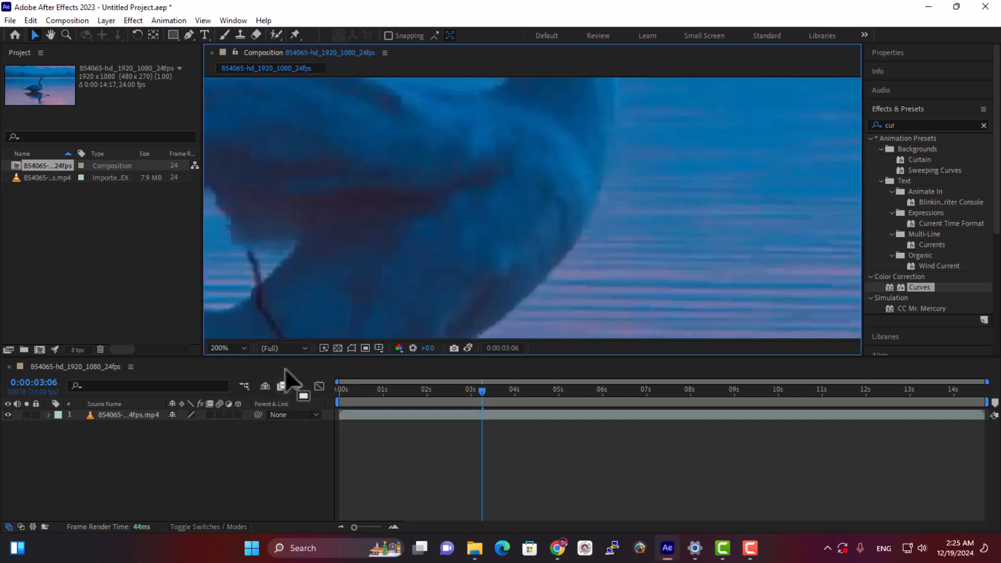
scroll(539, 233, down, 2)
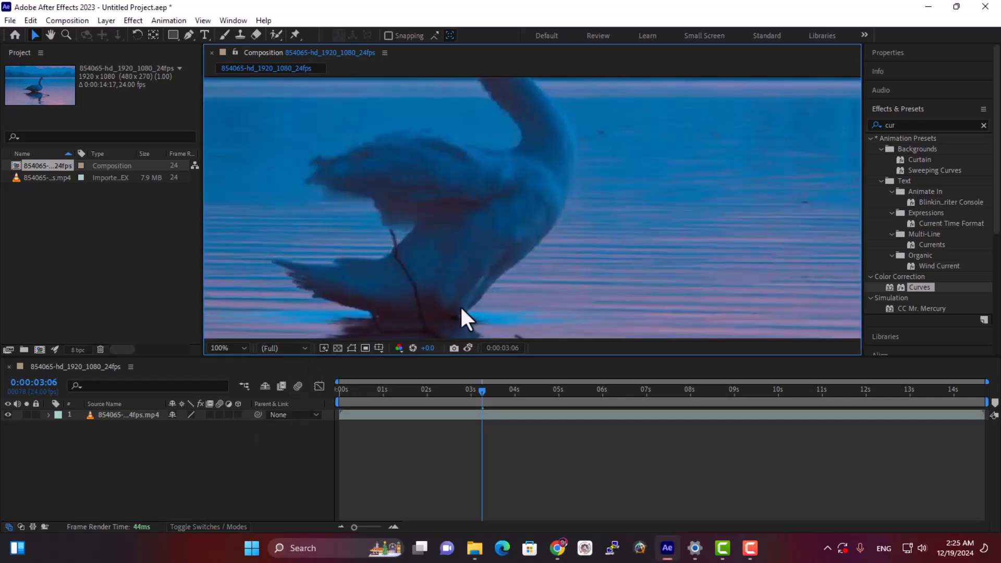
View the Fast Previews choices and reselect Auto as the preview resolution
click(323, 347)
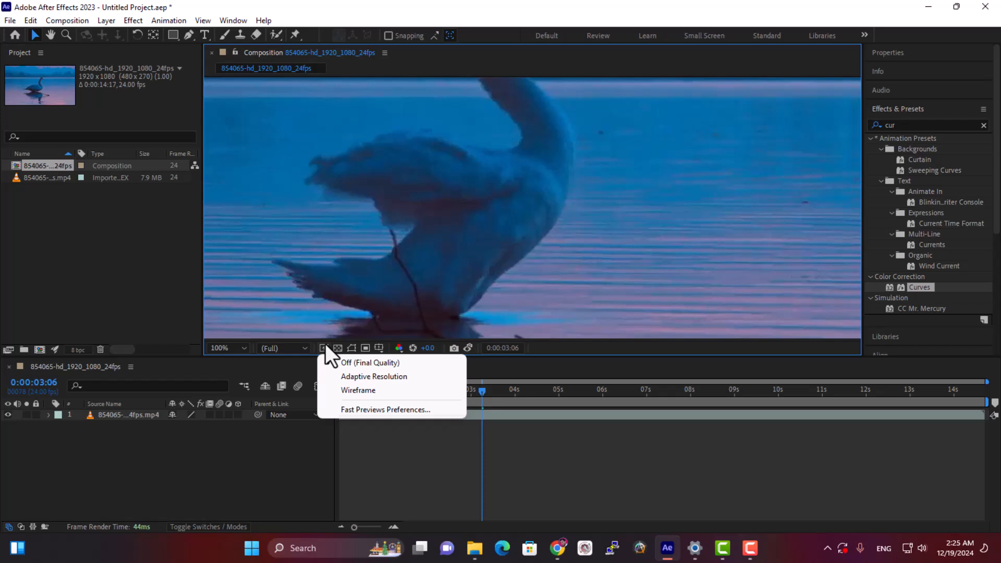
click(290, 348)
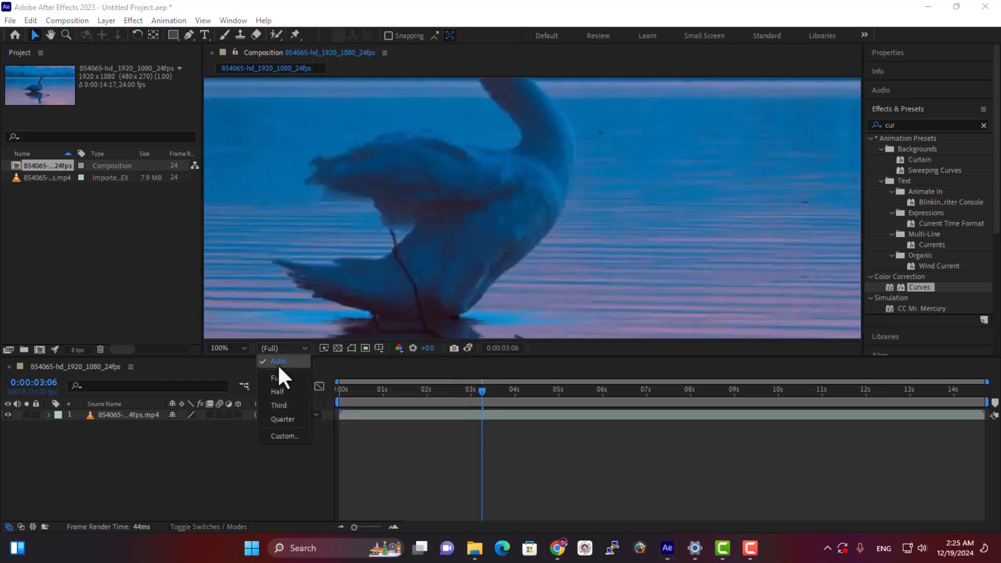
click(286, 361)
click(292, 347)
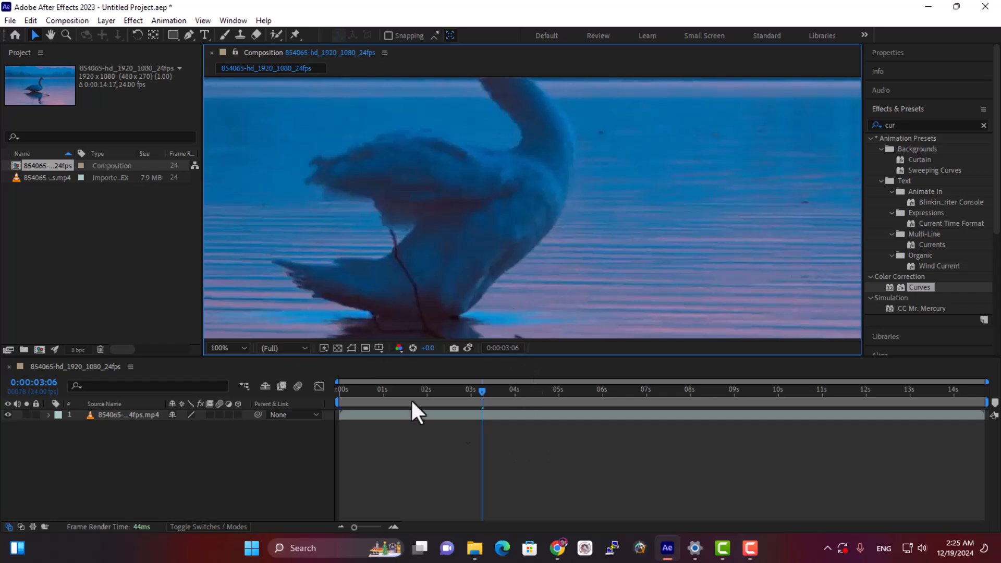
Set Fast Previews to Adaptive Resolution and scrub the swan clip to 0:00:02:11
click(323, 348)
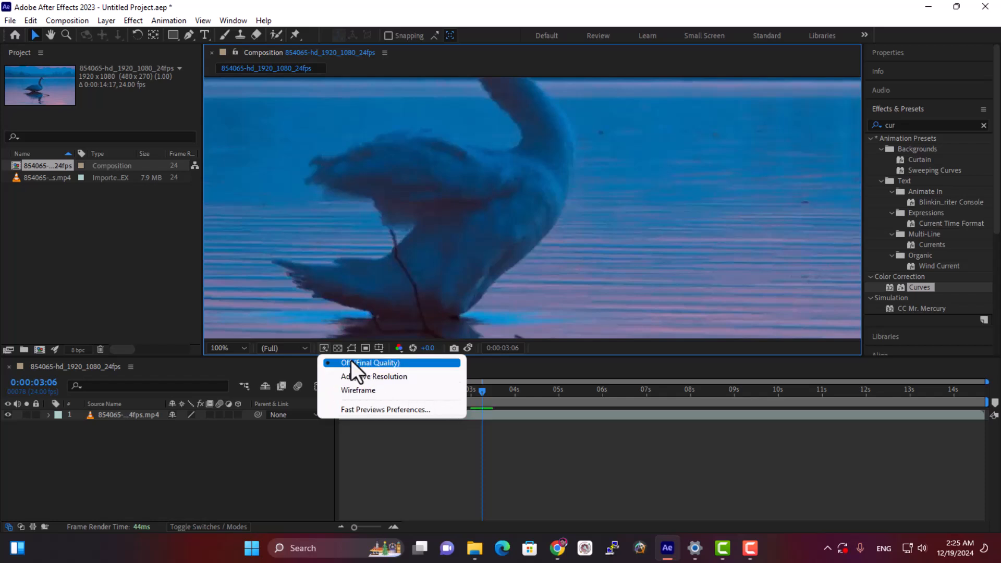
click(390, 388)
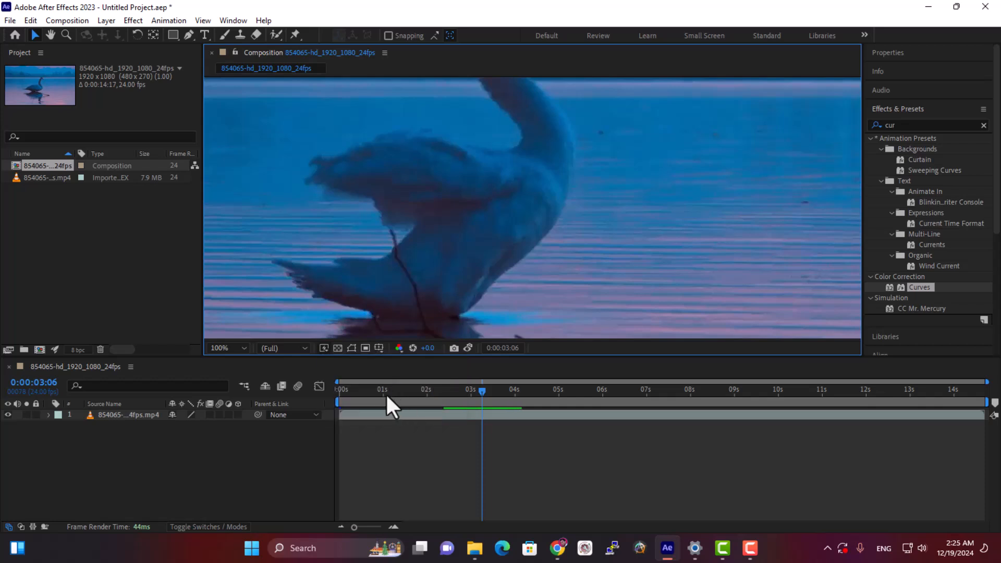
click(436, 392)
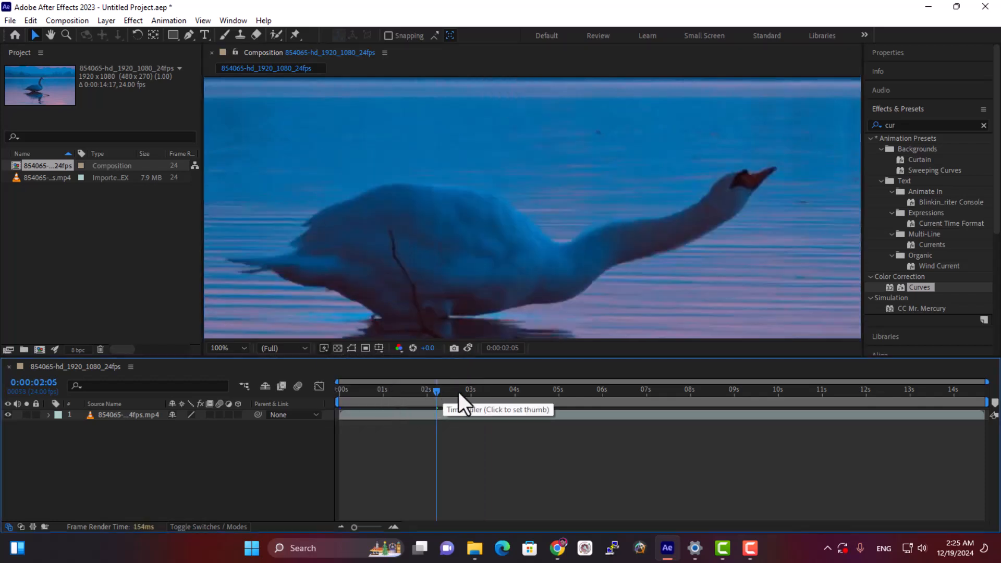
click(447, 391)
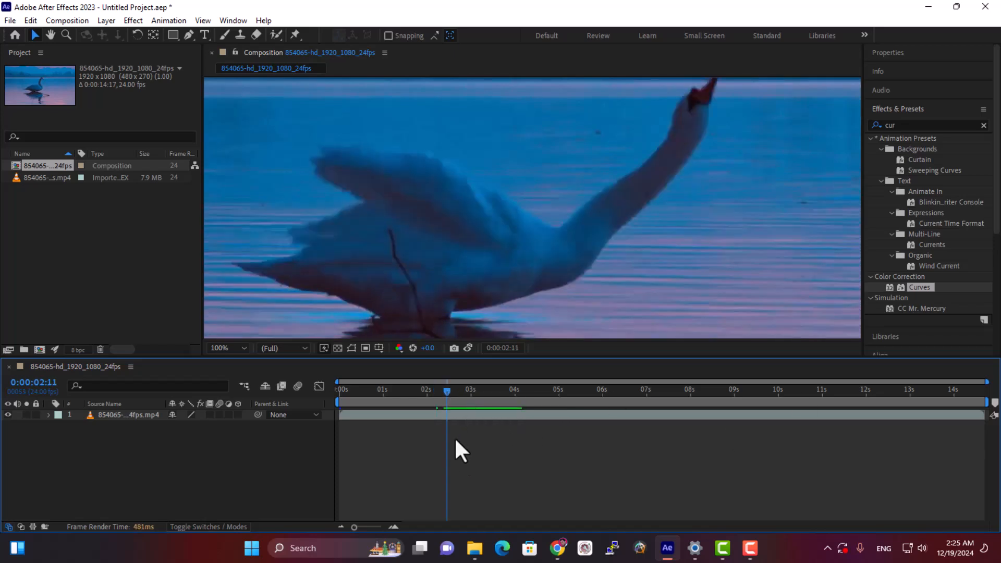
Set Fast Previews back to Off (Final Quality)
click(286, 347)
click(324, 348)
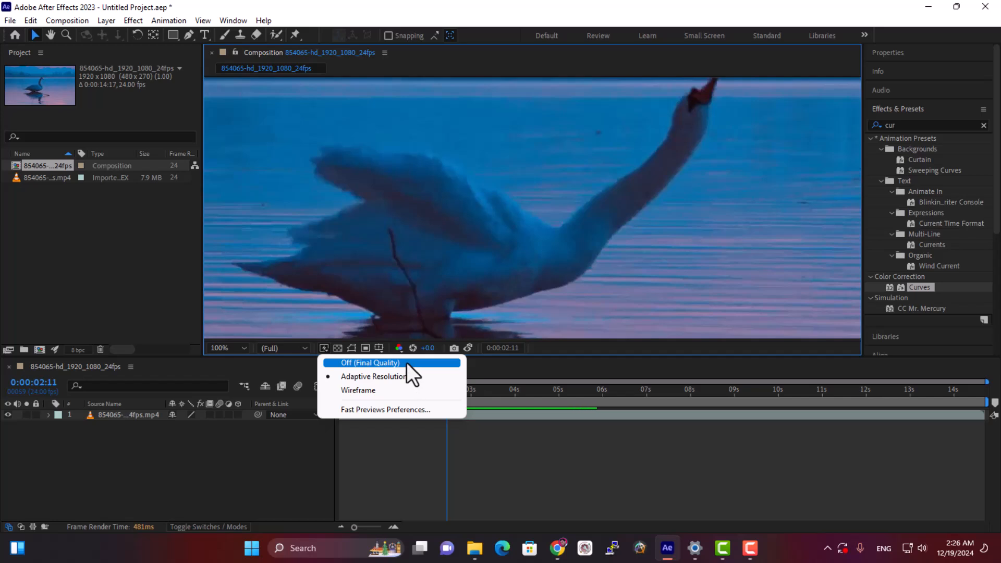
click(385, 362)
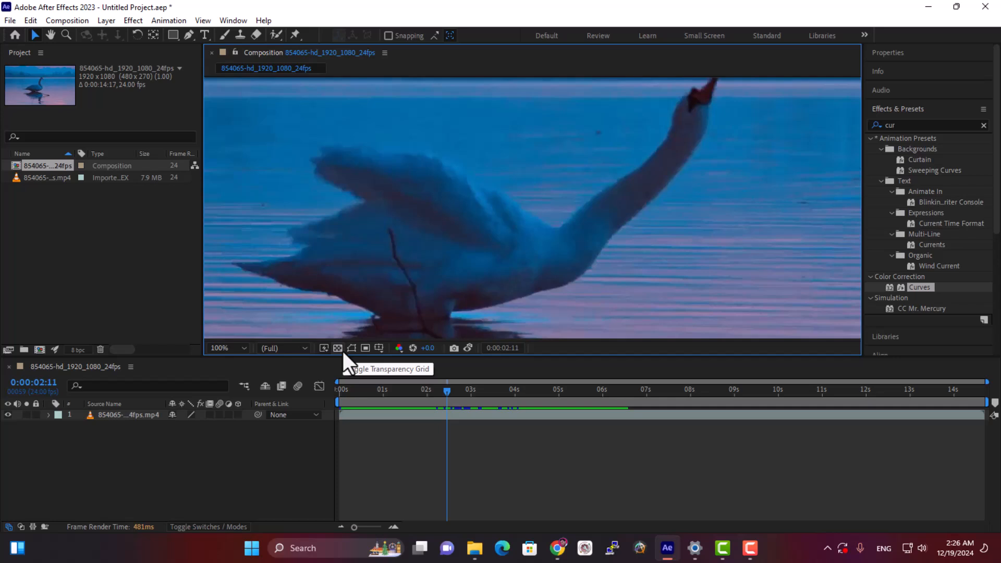
Shrink the swan video layer to about 62% scale so the empty composition background surrounds it, and deselect the layer
scroll(339, 268, down, 2)
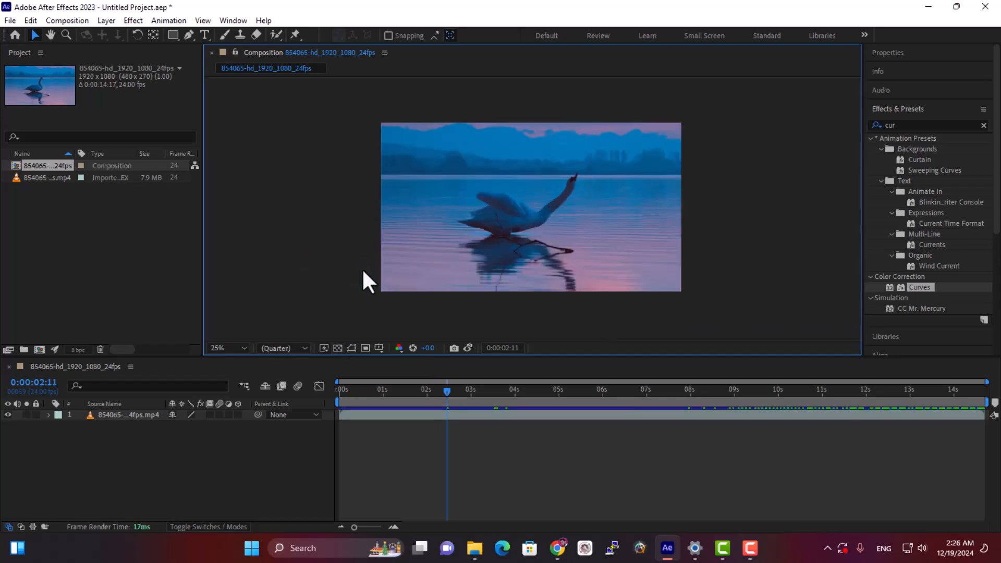
click(552, 272)
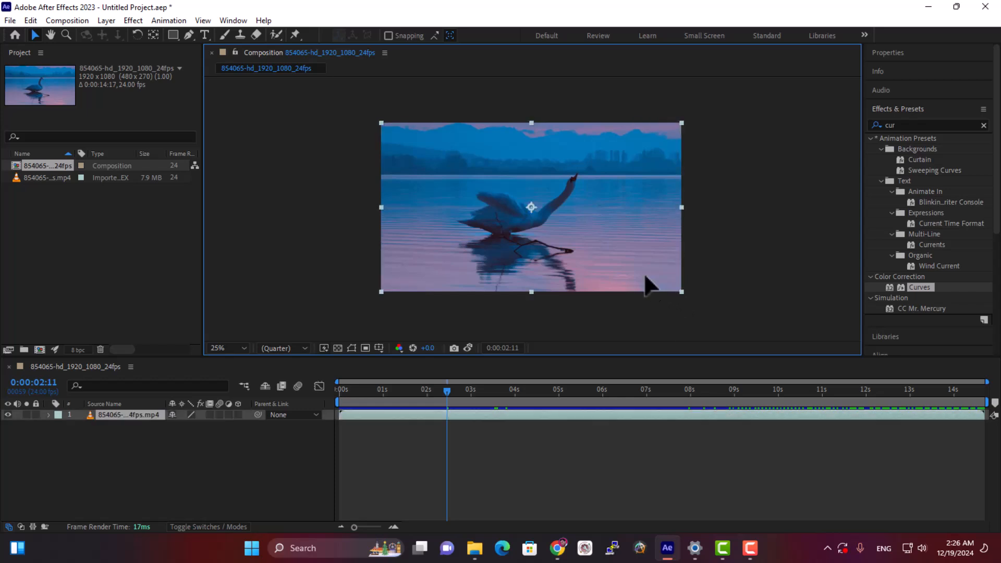
drag(681, 289, 617, 267)
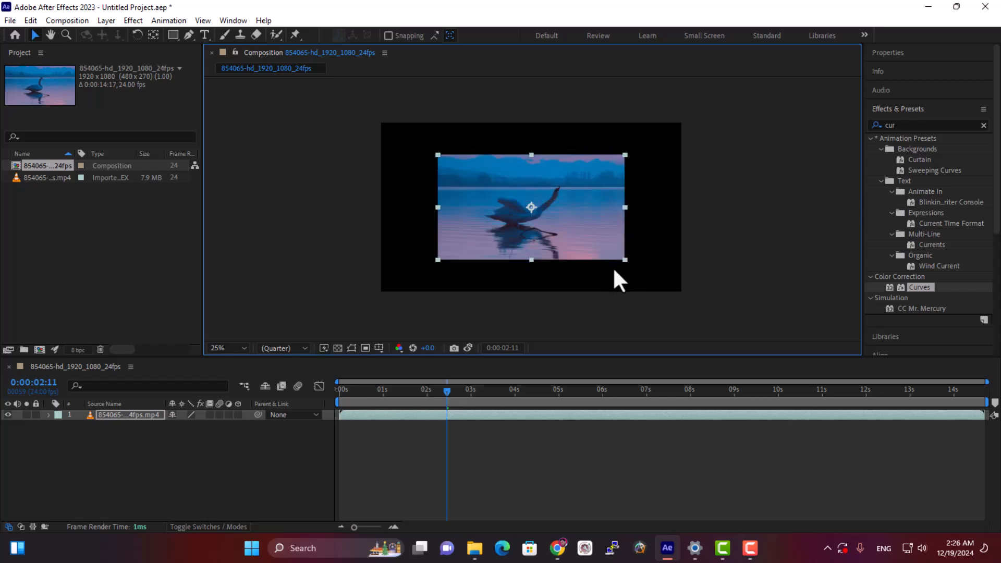
click(391, 184)
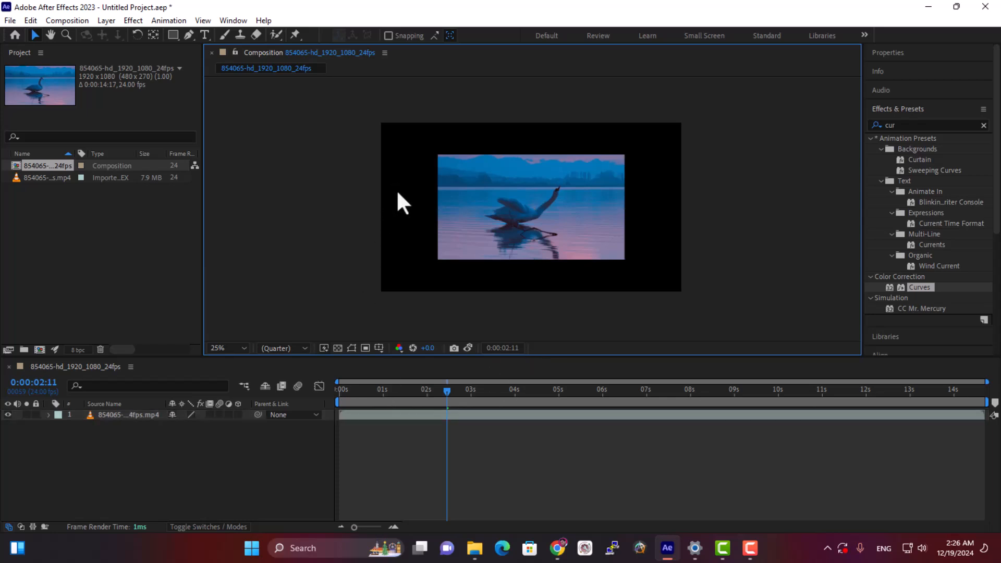
Show the transparency grid around the shrunken swan layer, inspect the empty areas, and turn the grid off again
click(337, 351)
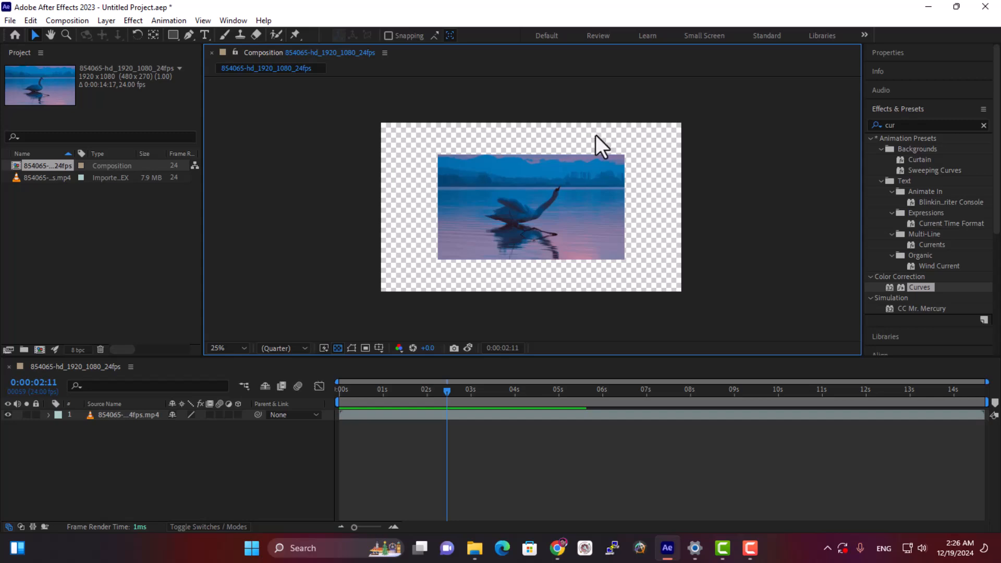
scroll(414, 286, up, 2)
scroll(368, 289, down, 1)
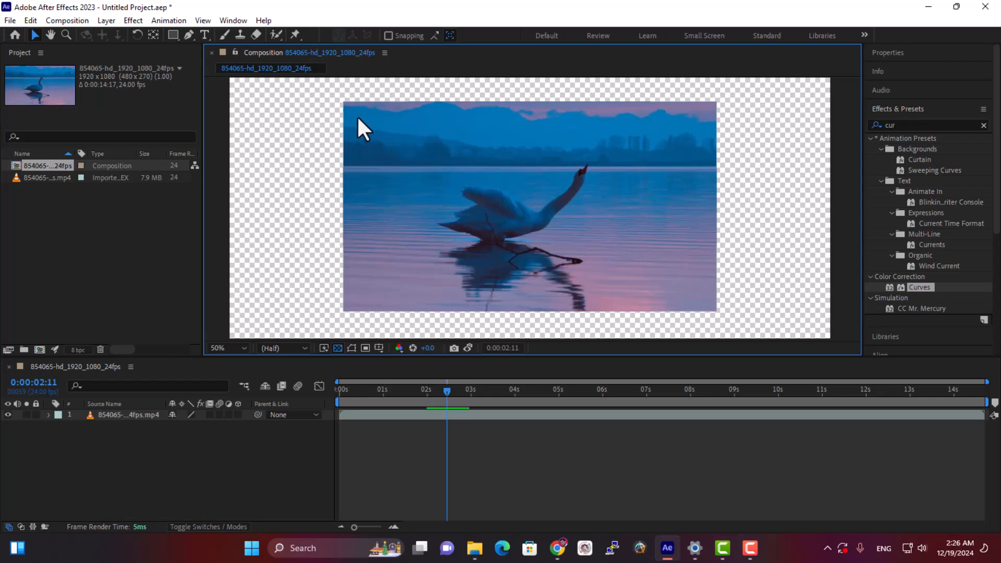
click(337, 348)
Set the swan layer's Scale to 100% and collapse its properties in the timeline
scroll(379, 289, down, 4)
click(493, 203)
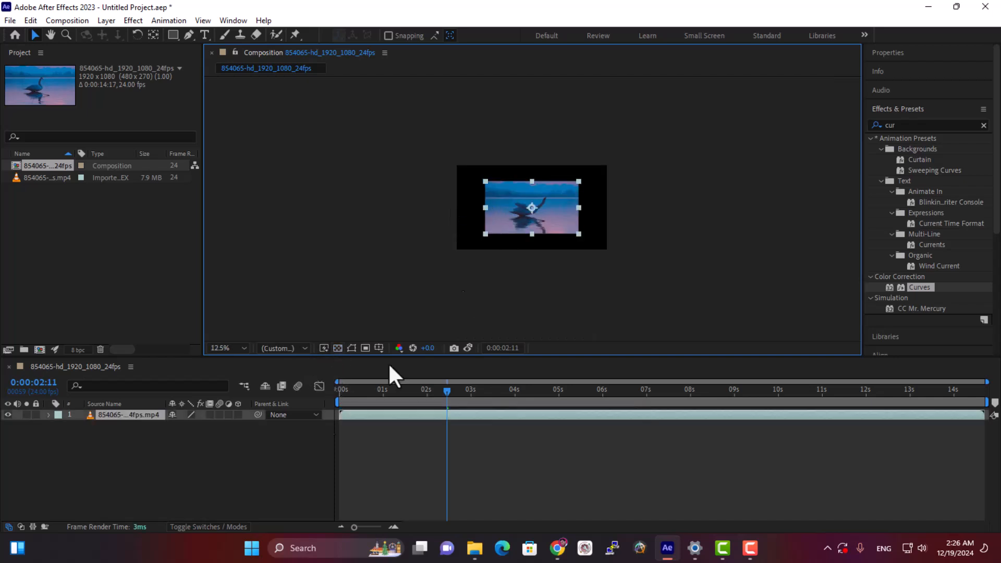
key(s)
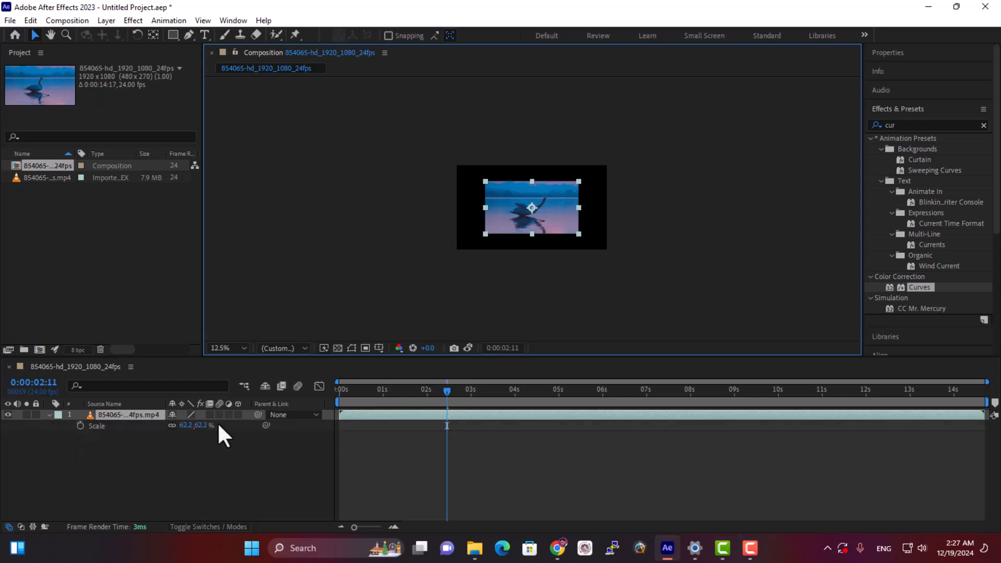
click(185, 425)
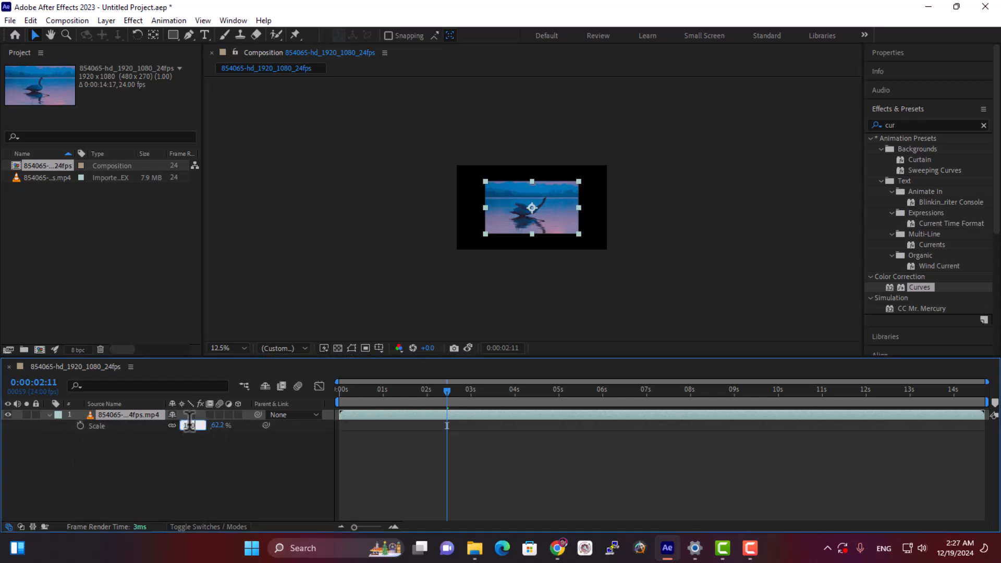
text(100)
key(Return)
click(301, 486)
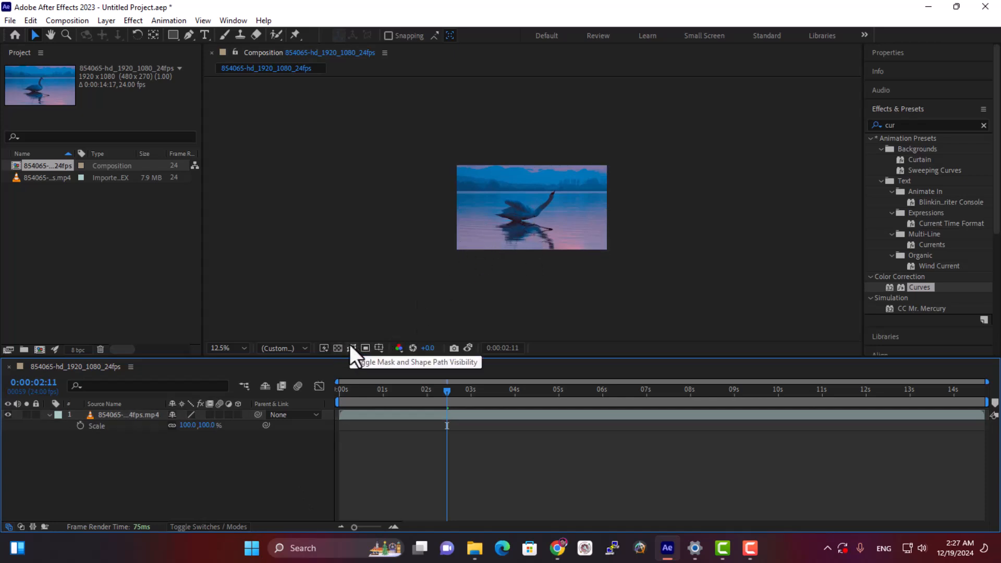
click(49, 414)
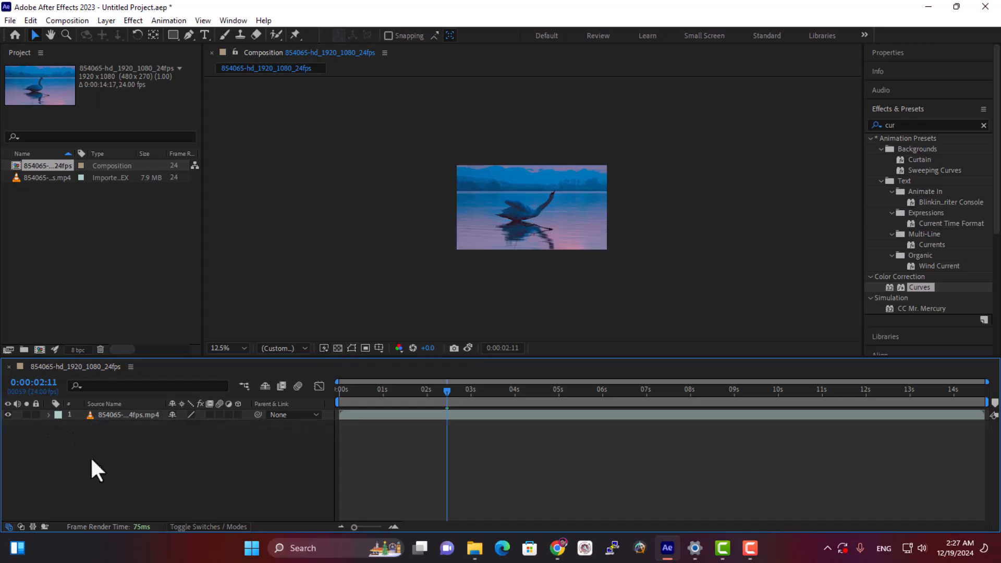
Draw a tall rectangular mask on the swan layer, over the water to the right of the swan
click(114, 415)
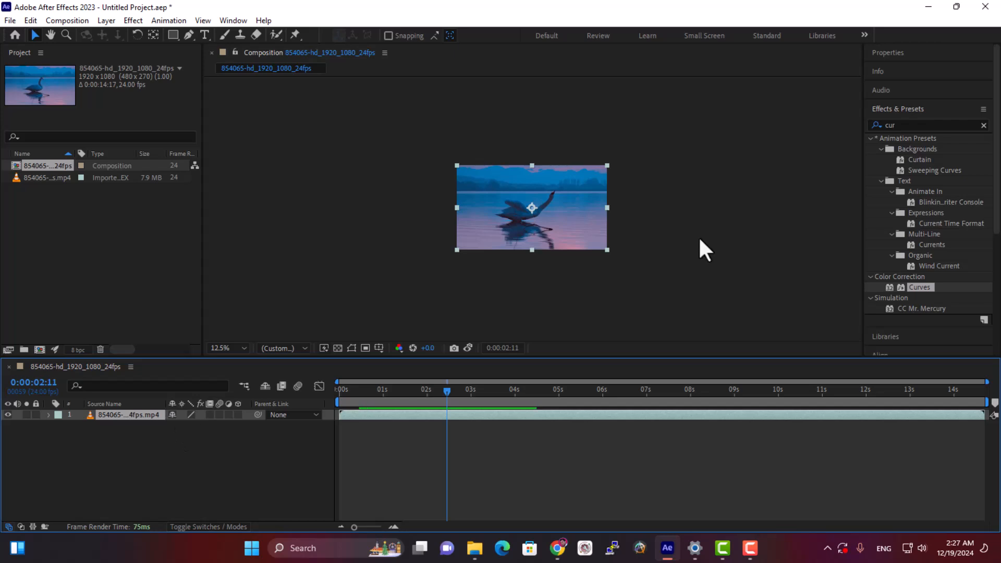
key(period)
click(173, 35)
mouse_move(653, 146)
mouse_down()
mouse_move(637, 206)
mouse_move(572, 252)
mouse_move(587, 261)
mouse_up()
Draw a three-point mask with a curved lower vertex using the Pen tool, and move the facing vertices of both masks
click(189, 35)
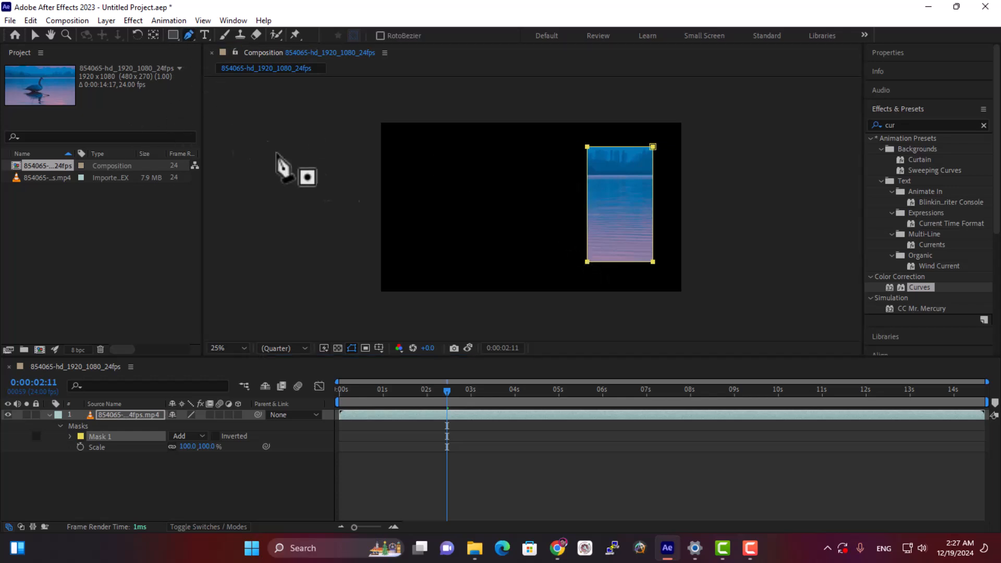
mouse_move(454, 223)
mouse_down()
mouse_move(417, 188)
mouse_move(442, 216)
mouse_up()
click(432, 154)
click(521, 175)
click(454, 223)
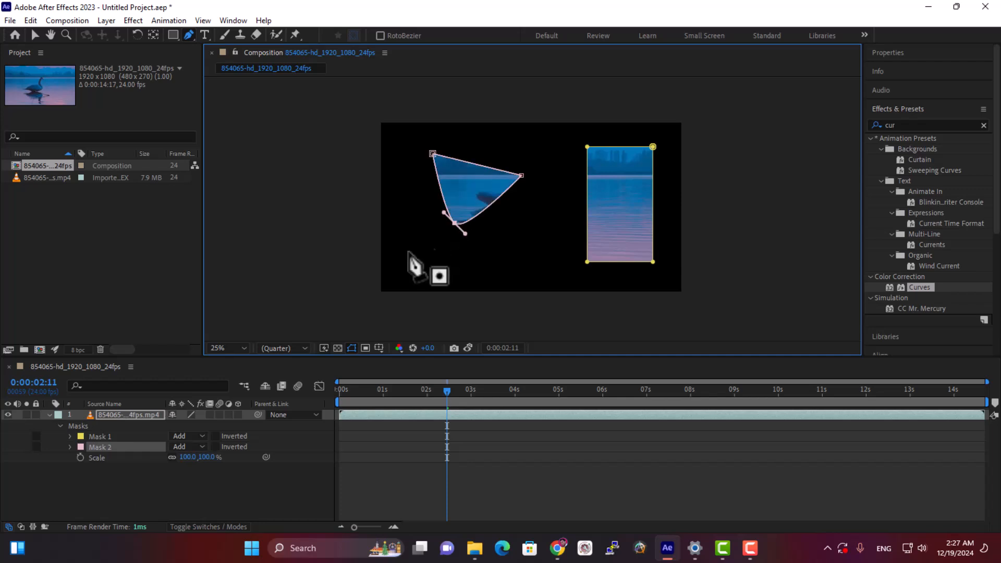
click(35, 35)
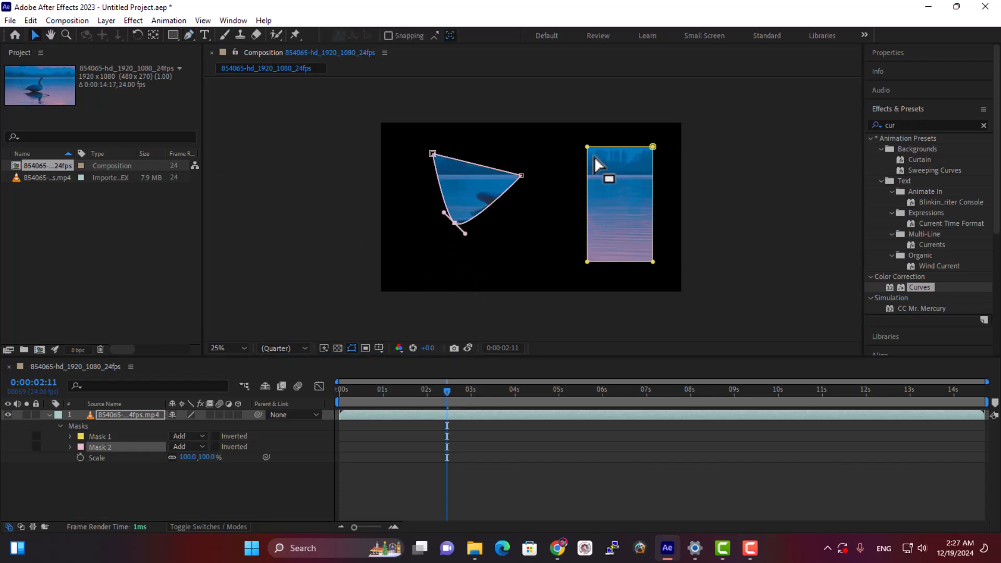
drag(587, 146, 523, 181)
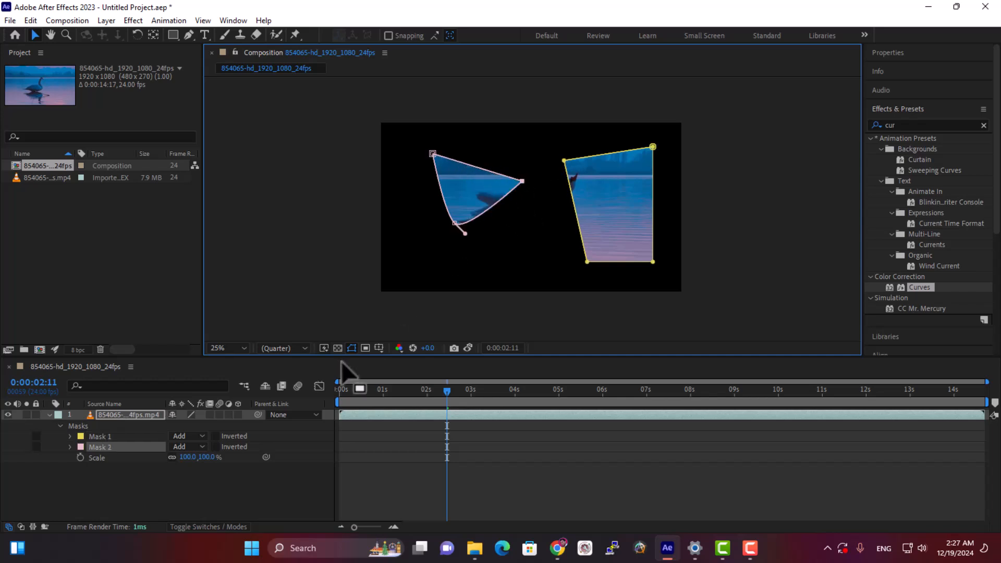
Hide the mask paths and move the masked swan layer slightly left and up
click(349, 348)
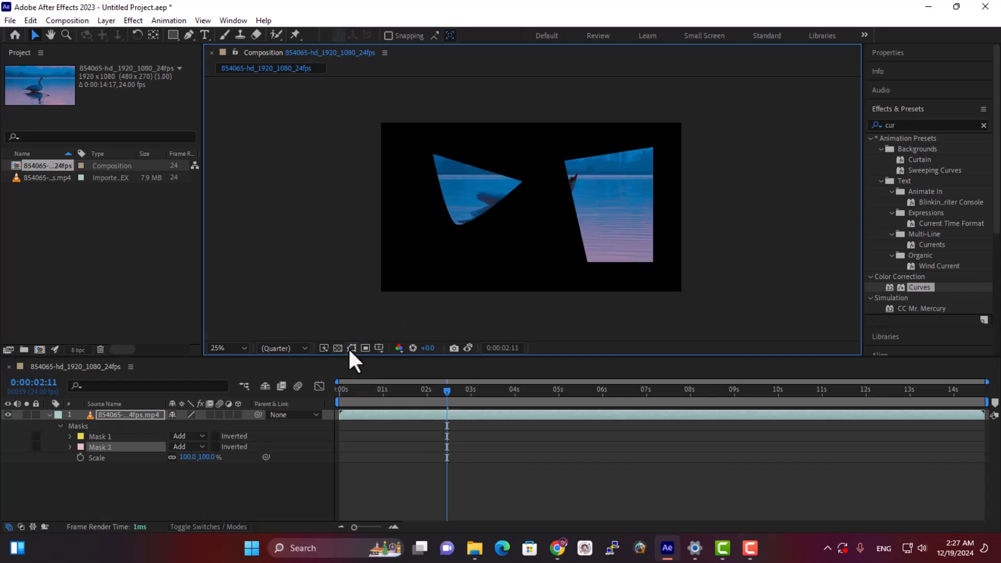
click(486, 196)
drag(601, 206, 630, 196)
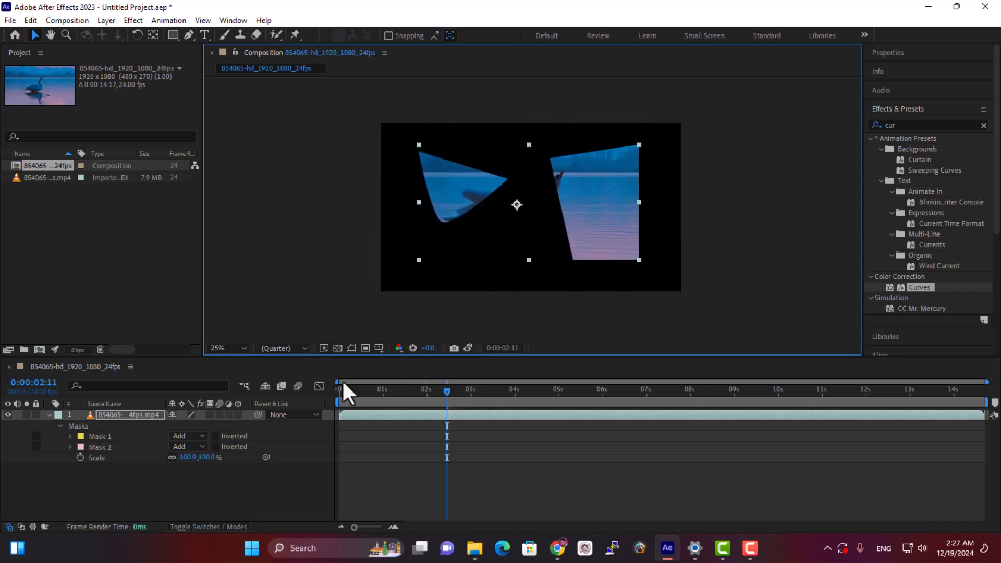
Show the mask paths again and pull Mask 1's upper-left vertex farther left
click(352, 348)
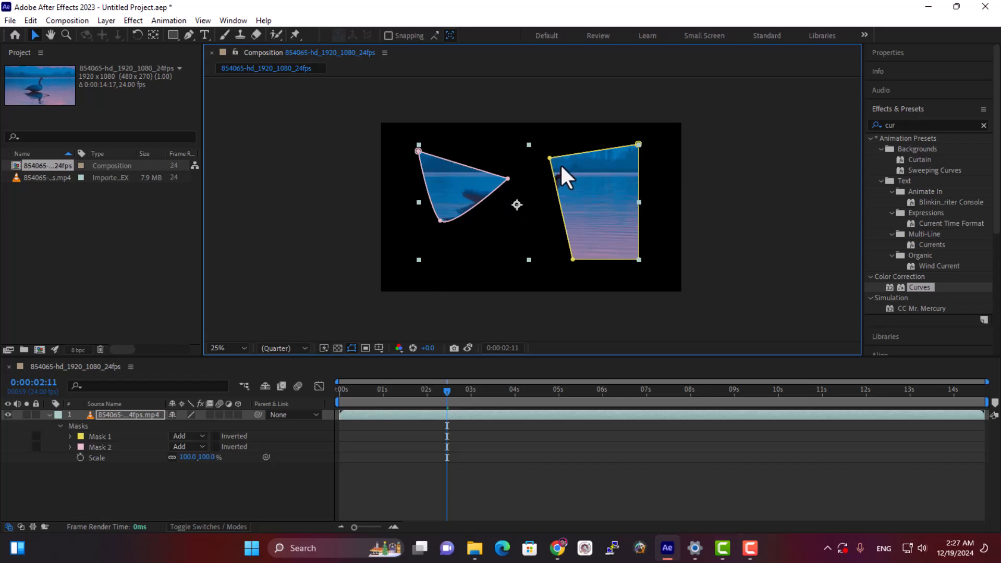
drag(550, 157, 523, 157)
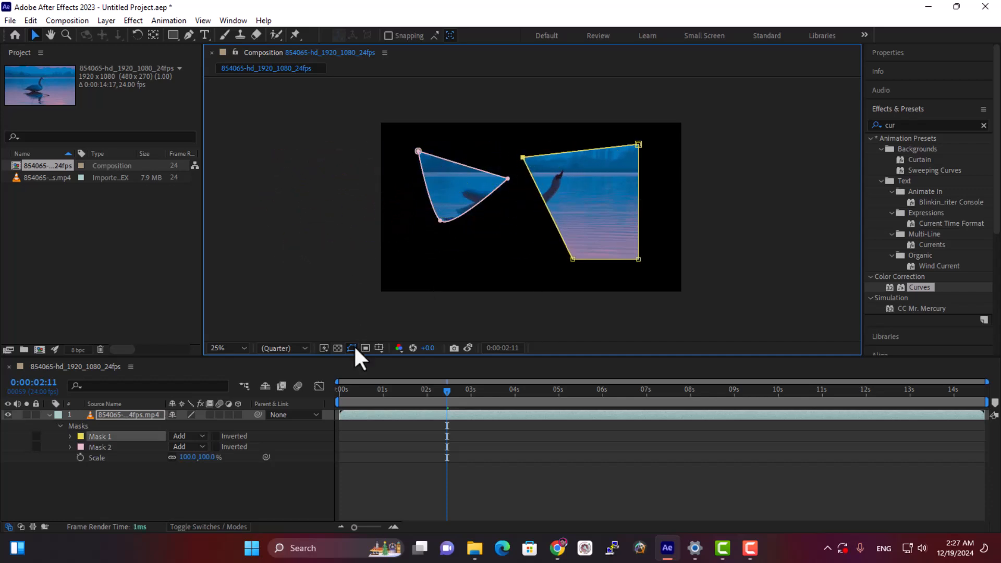
Delete both masks from the swan layer and move the layer back to fill the composition frame
click(115, 435)
key(ctrl+z)
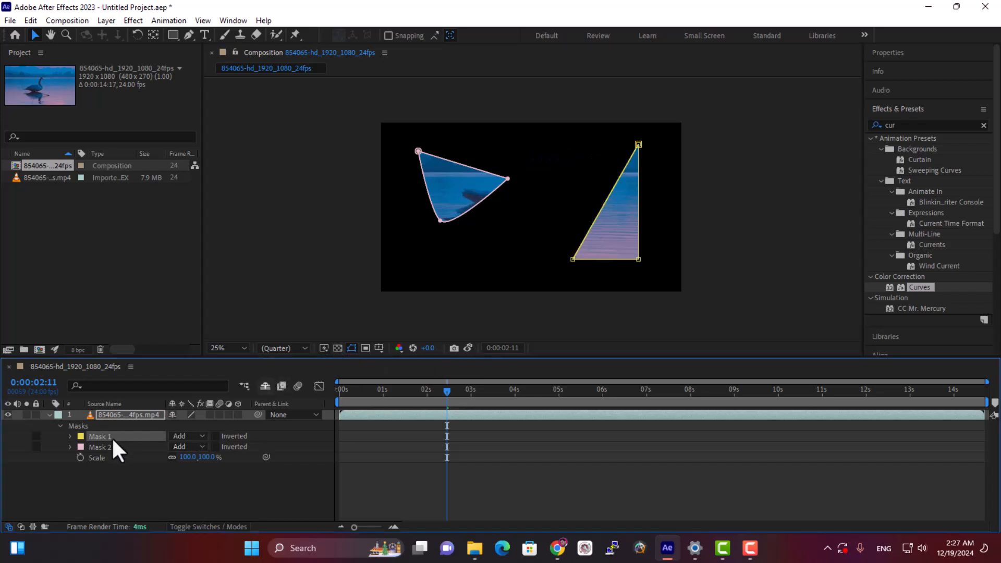
key(Delete)
key(Delete)
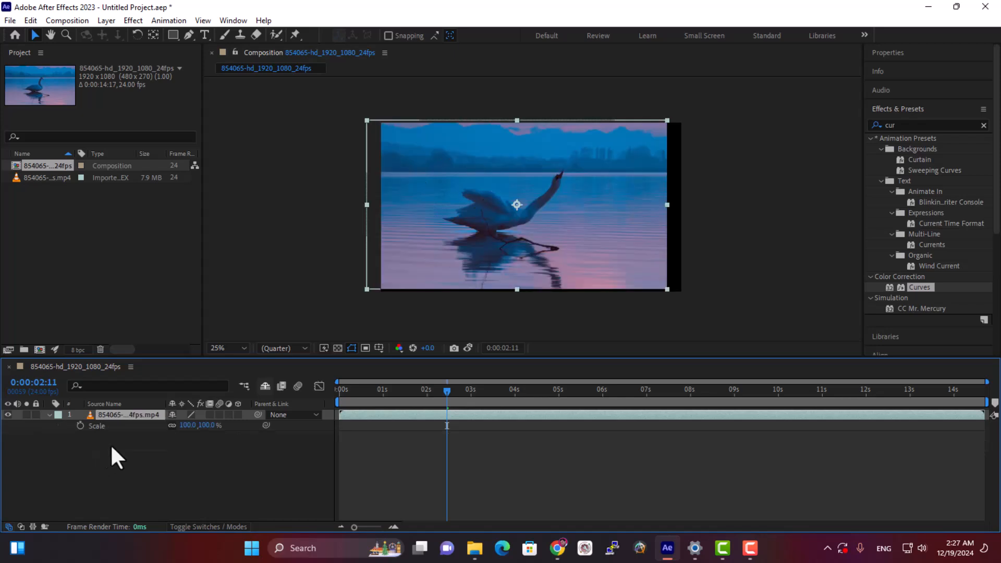
mouse_move(518, 216)
mouse_down()
mouse_move(536, 223)
mouse_move(536, 214)
mouse_up()
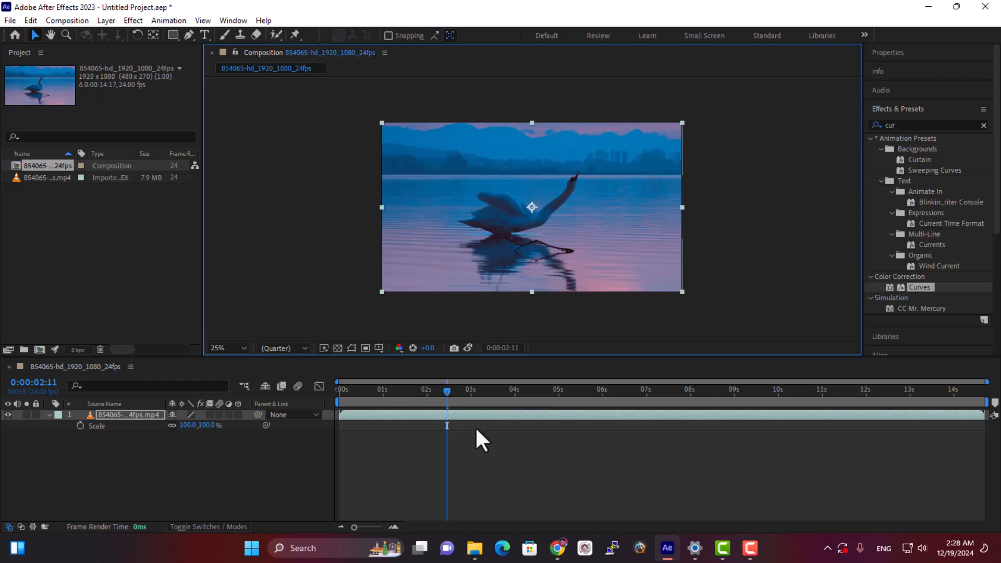
Draw a region of interest around the swan at 0:00:03:16 and scrub through the clip to 0:00:04:13
drag(469, 390, 500, 386)
click(365, 347)
mouse_move(549, 151)
mouse_down()
mouse_move(496, 246)
mouse_move(465, 266)
mouse_up()
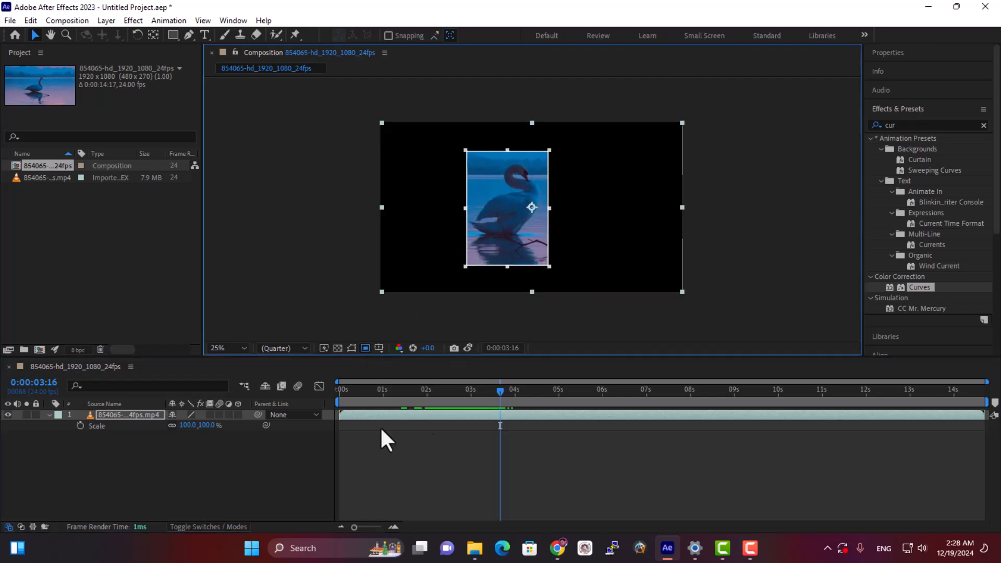
drag(348, 389, 539, 388)
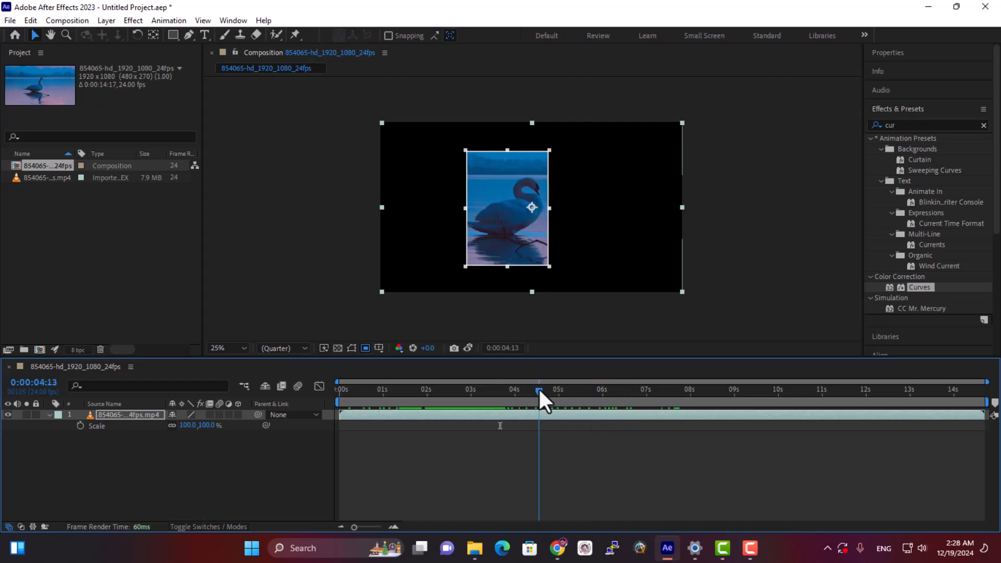
Play the full frame with the region of interest off, and compare it by toggling the region on and off again
click(366, 348)
key(space)
key(space)
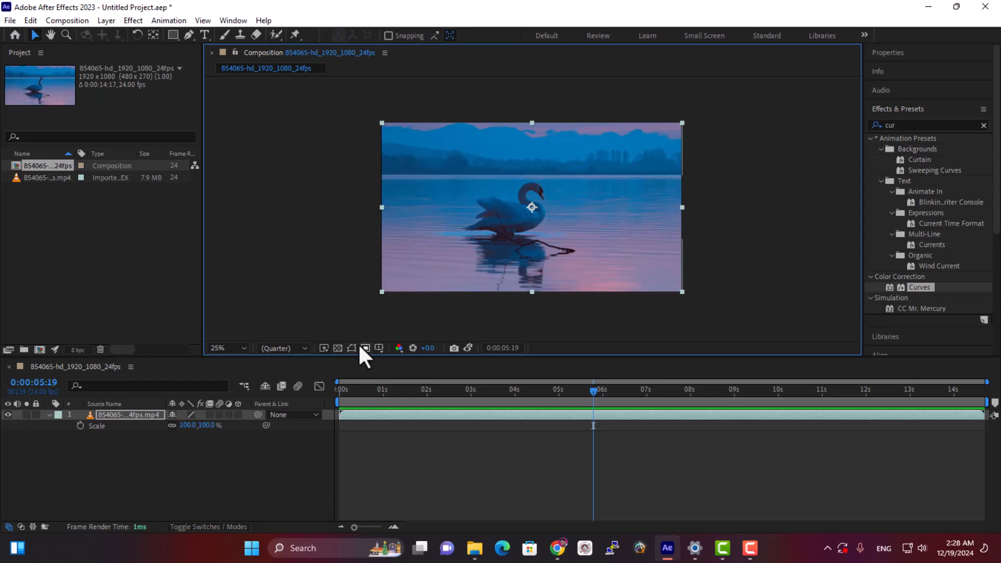
click(365, 348)
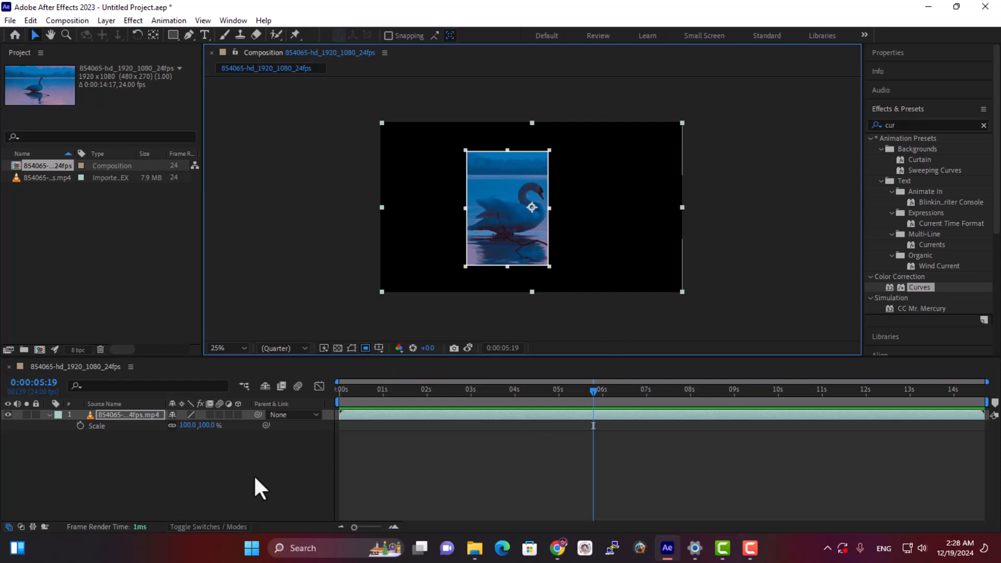
click(366, 348)
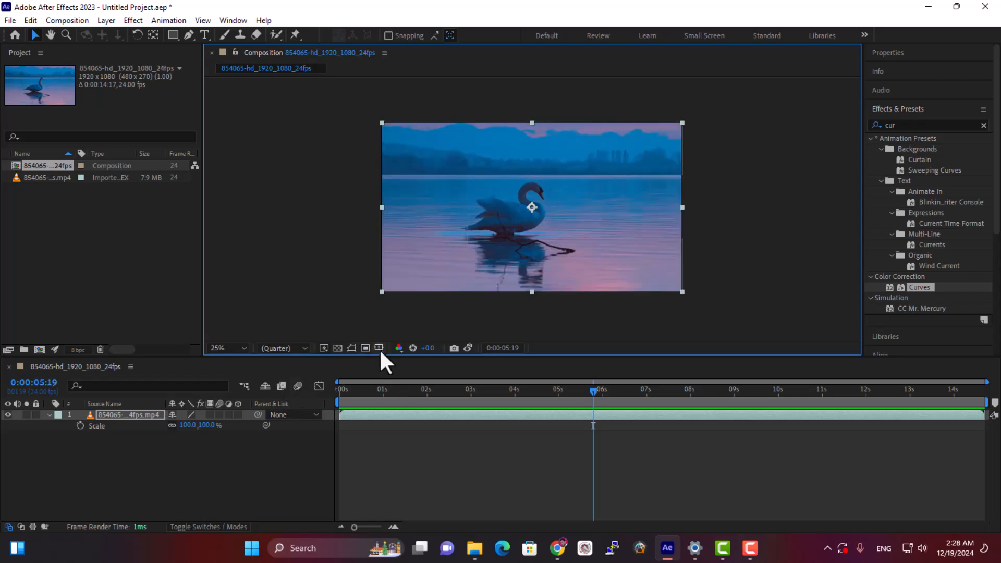
Overlay the Title/Action Safe margins on the swan composition and turn on guide visibility
click(379, 349)
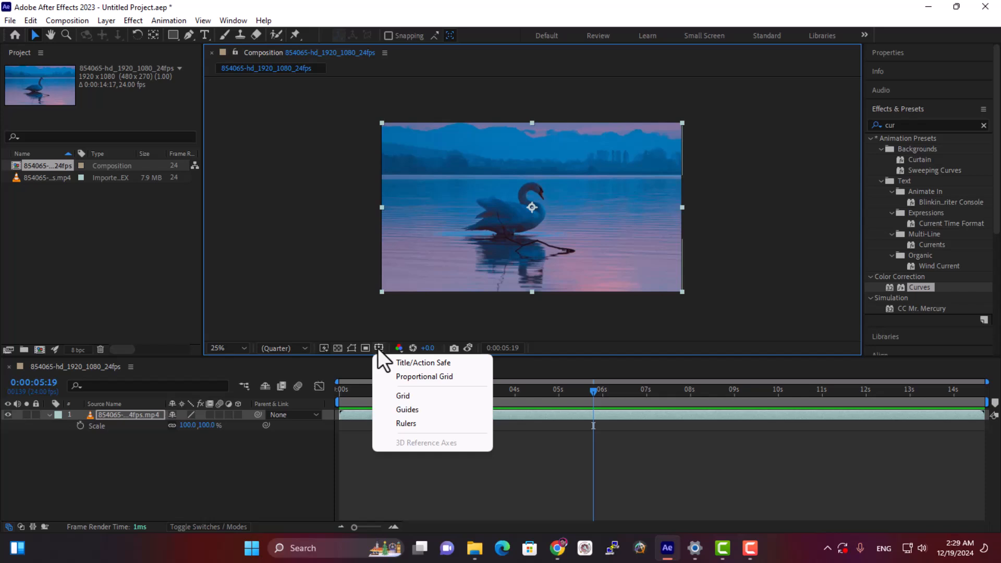
click(399, 362)
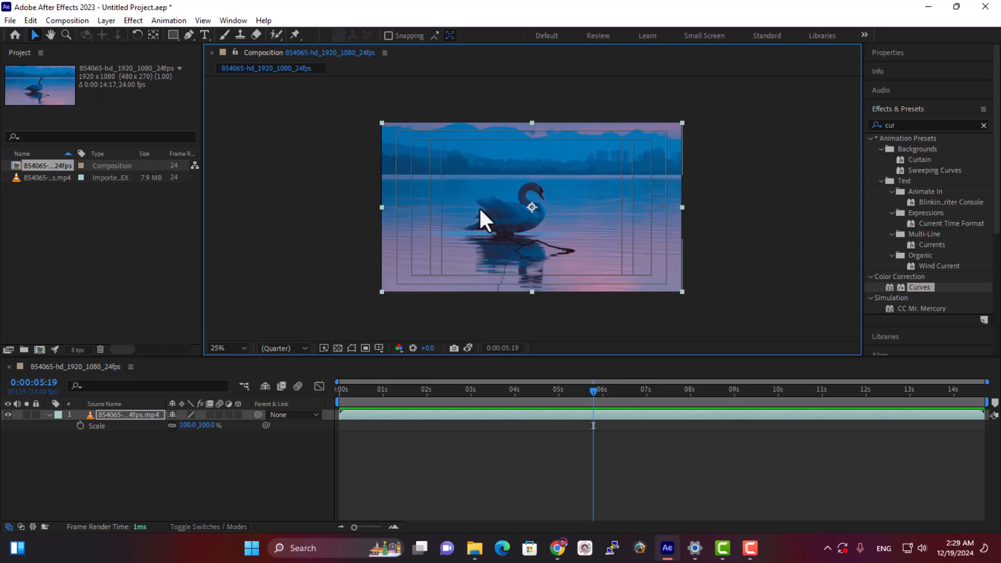
scroll(480, 210, up, 1)
scroll(491, 195, down, 1)
click(378, 348)
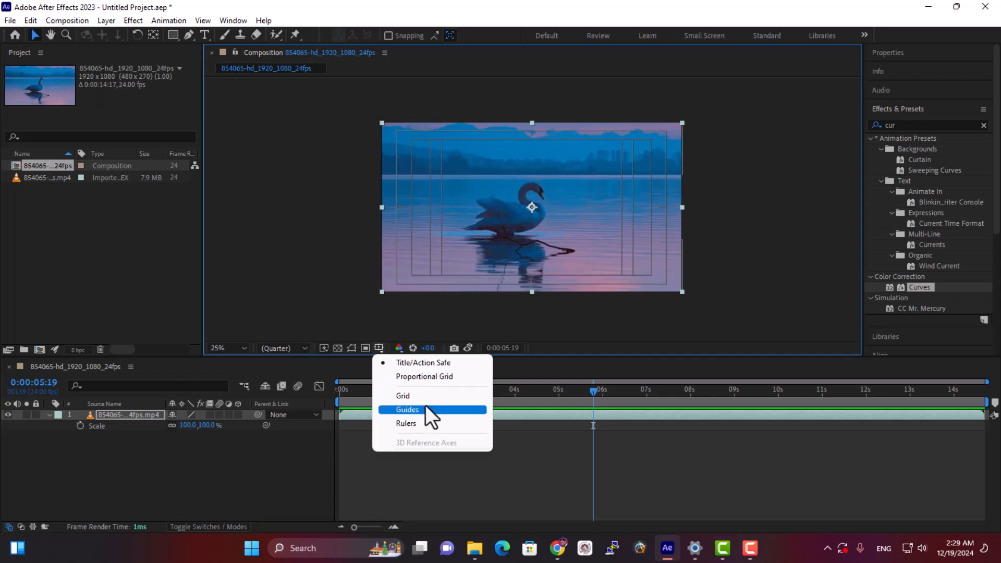
click(426, 409)
Replace the Title/Action Safe margins with the Proportional Grid, and turn the Proportional Grid off again
click(382, 352)
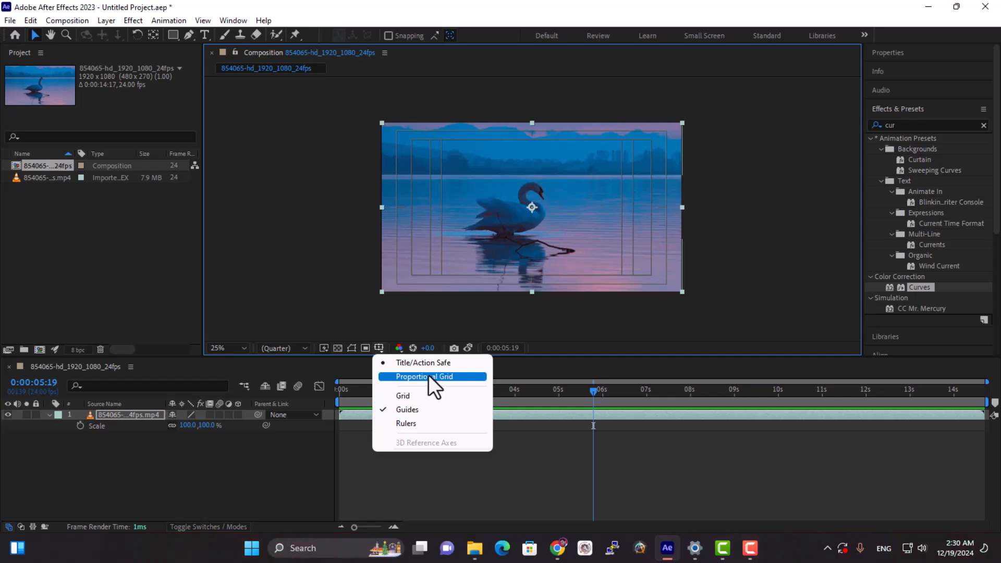
click(429, 376)
click(381, 354)
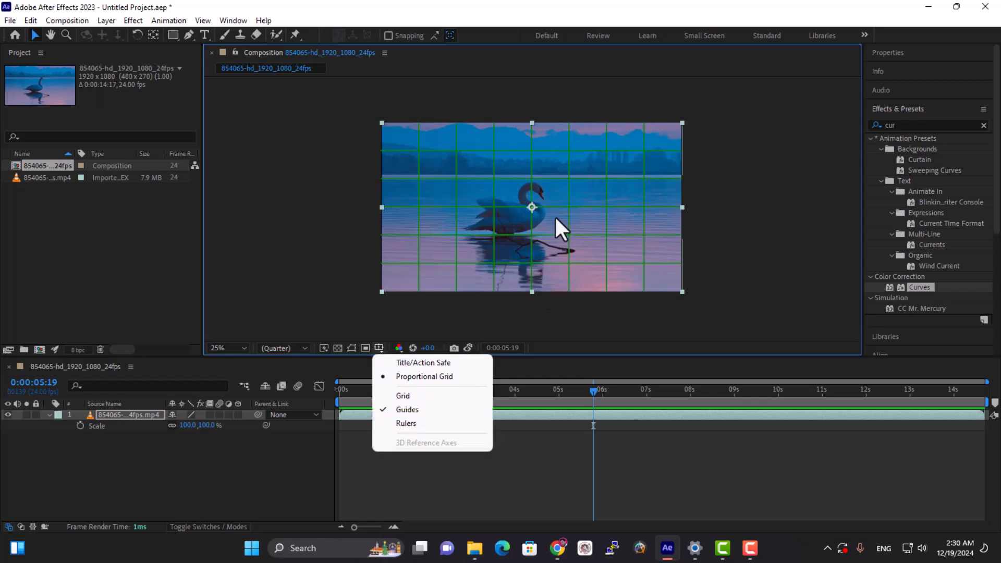
click(421, 376)
Show the Grid over the composition, turn on the region of interest, and hide the Grid again
click(379, 347)
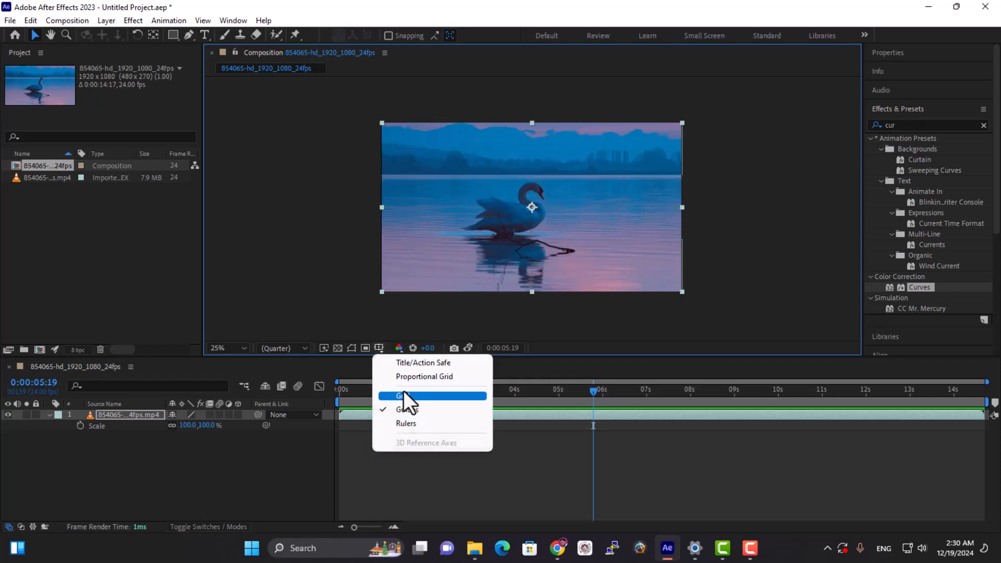
click(407, 394)
click(365, 348)
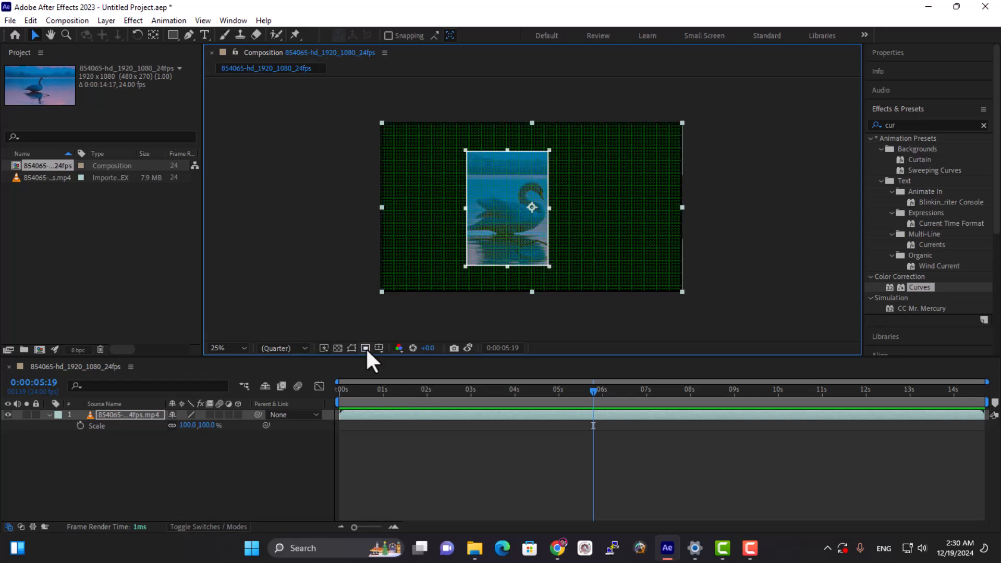
click(379, 347)
click(402, 395)
Show the rulers and place horizontal guides over the mountains and the swan's waterline, plus two vertical guides in the frame's left part
click(379, 348)
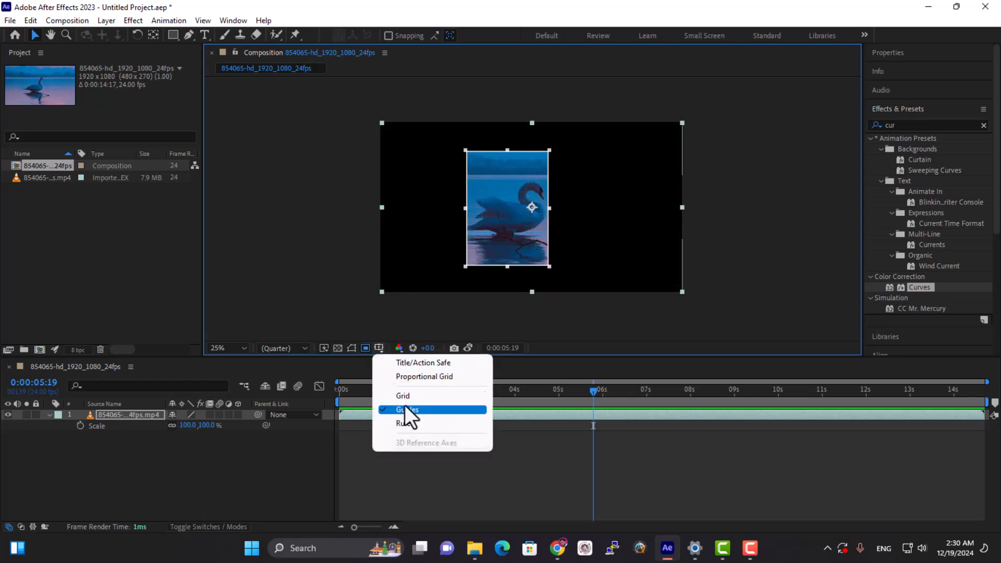
click(412, 427)
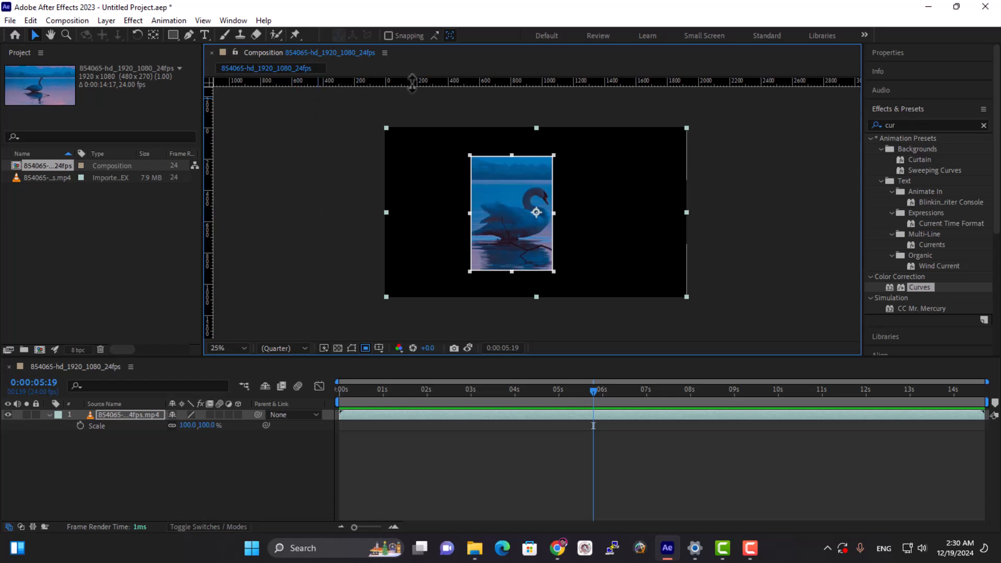
drag(415, 83, 444, 157)
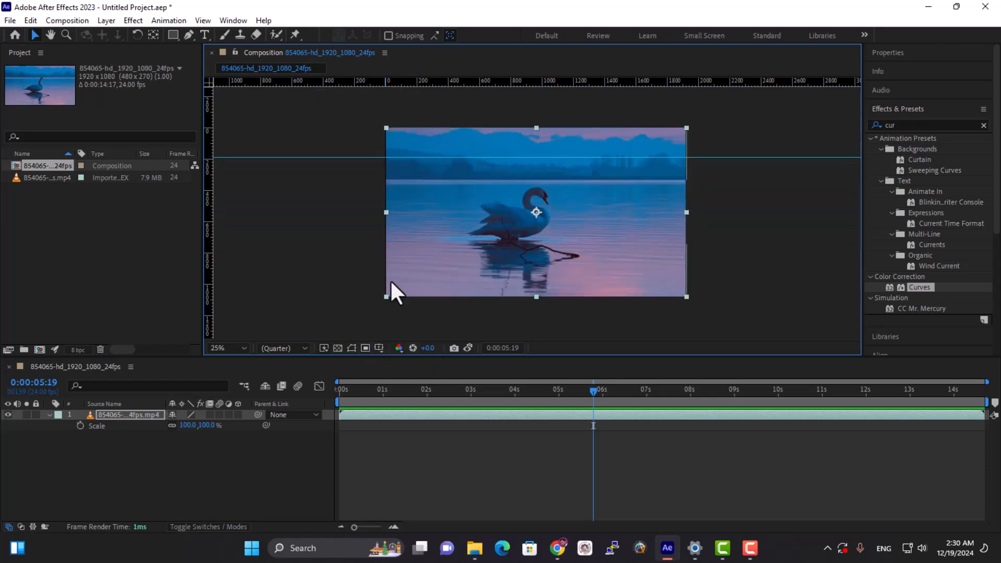
drag(208, 197, 460, 217)
drag(206, 230, 418, 217)
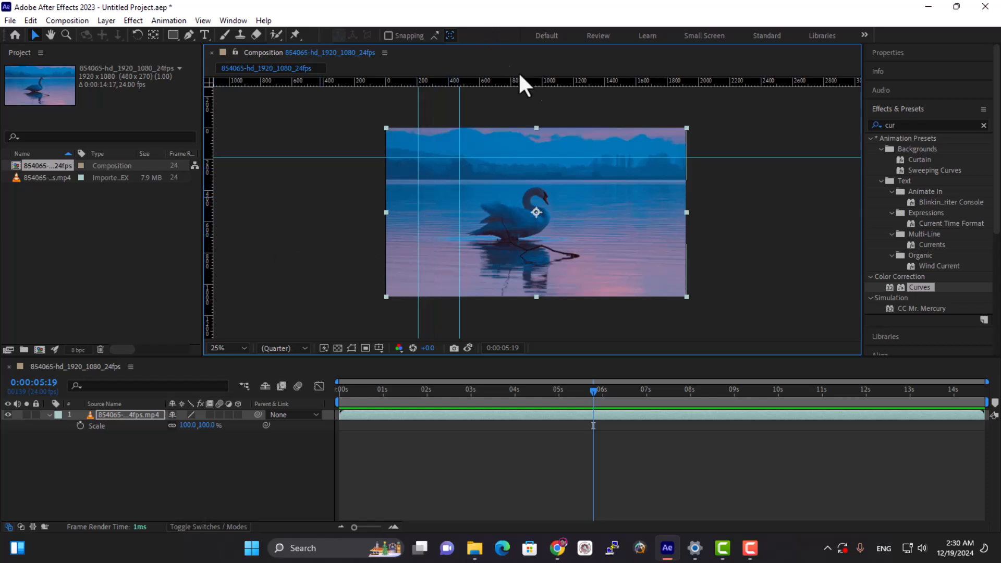
drag(537, 83, 521, 244)
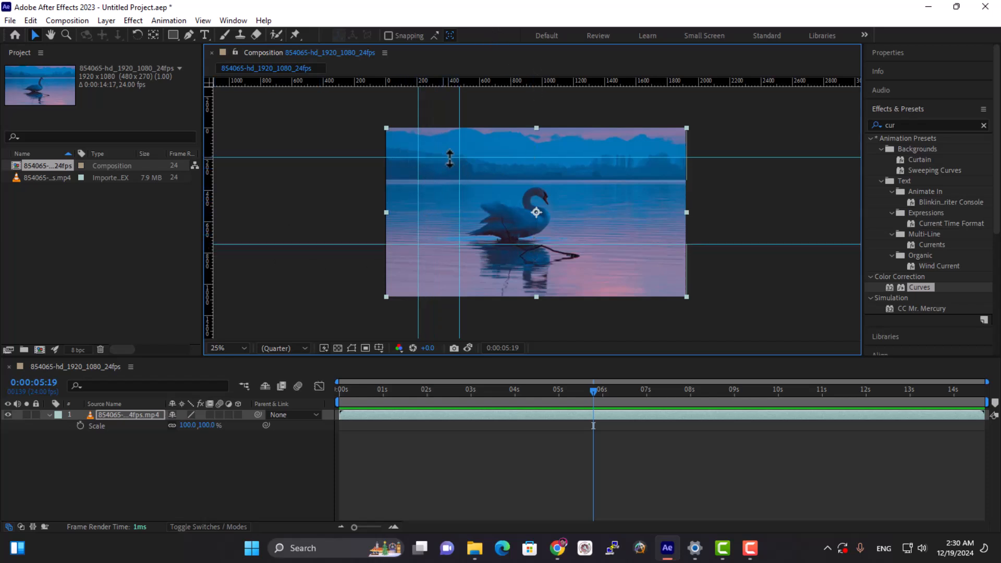
Remove all horizontal and vertical guides from the composition view and hide the rulers
drag(505, 157, 516, 65)
drag(419, 154, 175, 170)
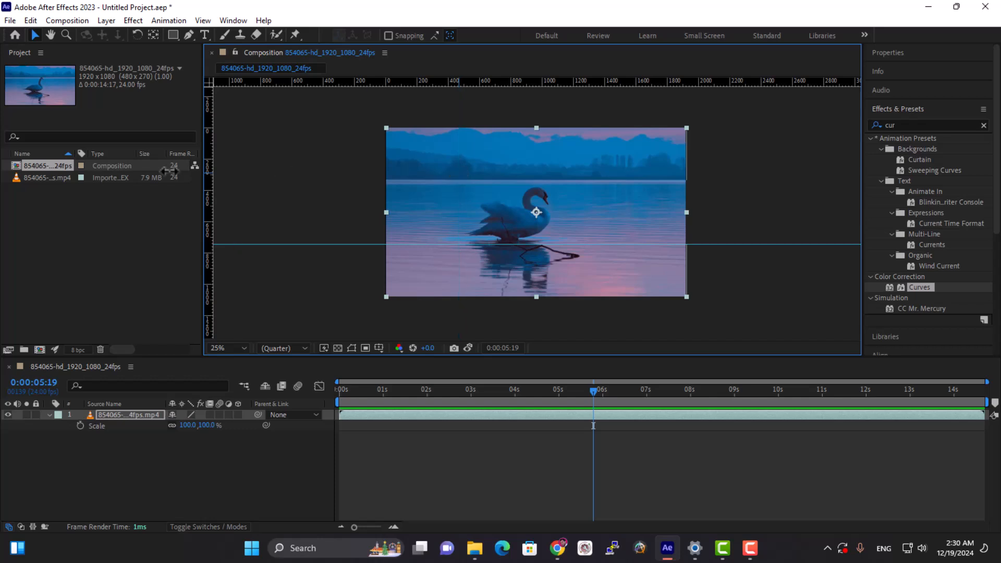
drag(319, 244, 352, 84)
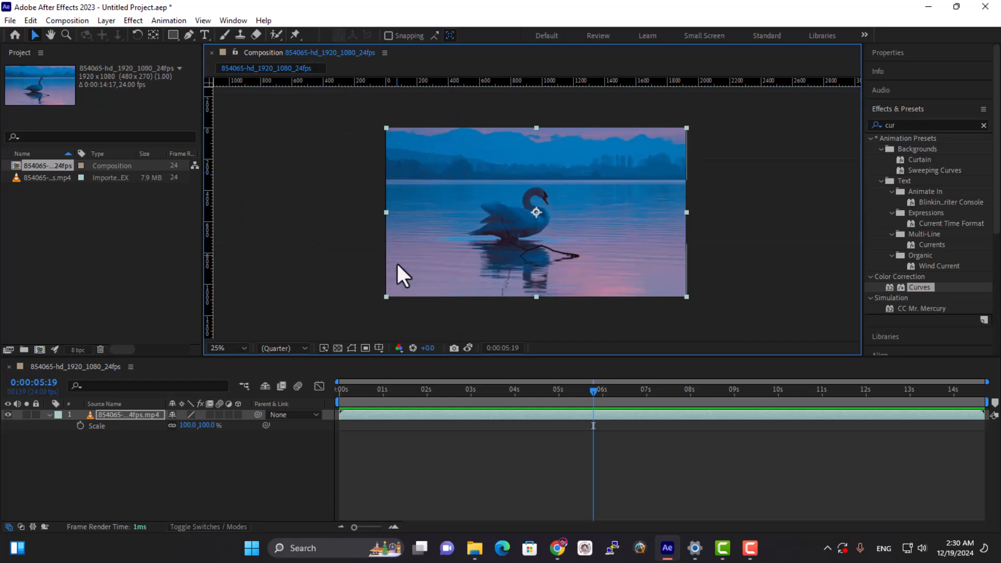
click(379, 348)
click(402, 423)
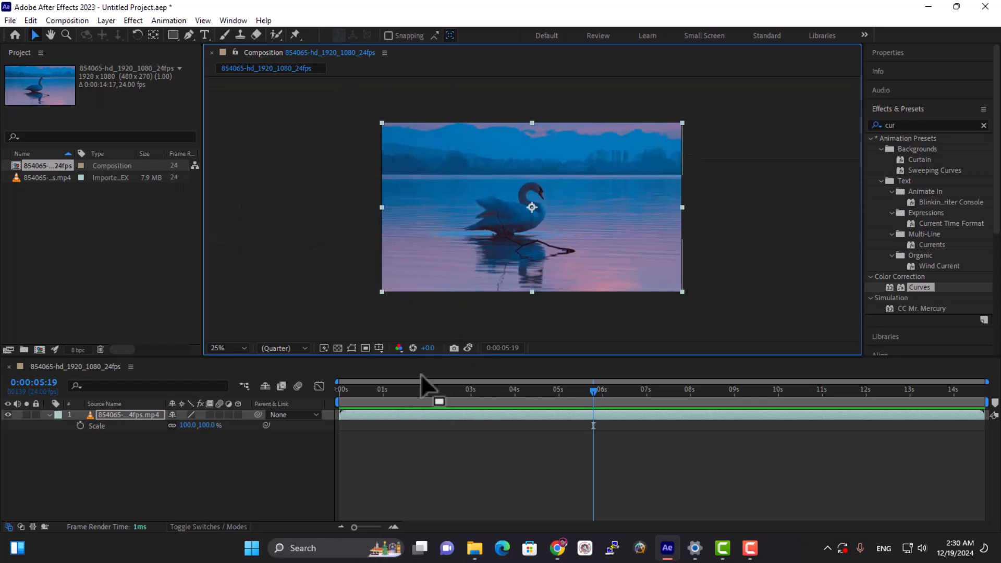
Preview the composition in the RGB Straight and Green channel views, and return the display to RGB
click(399, 350)
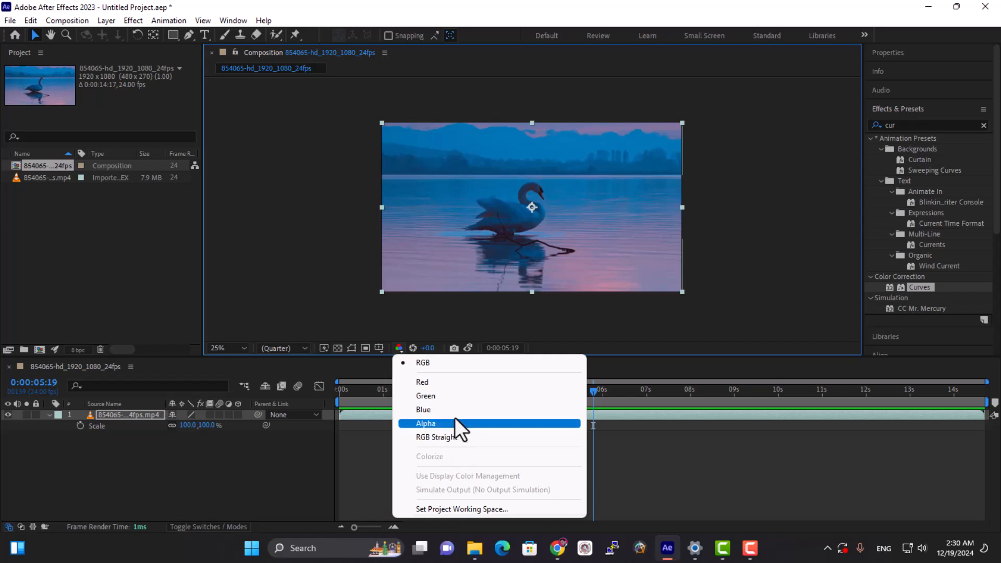
click(468, 436)
click(397, 351)
click(427, 395)
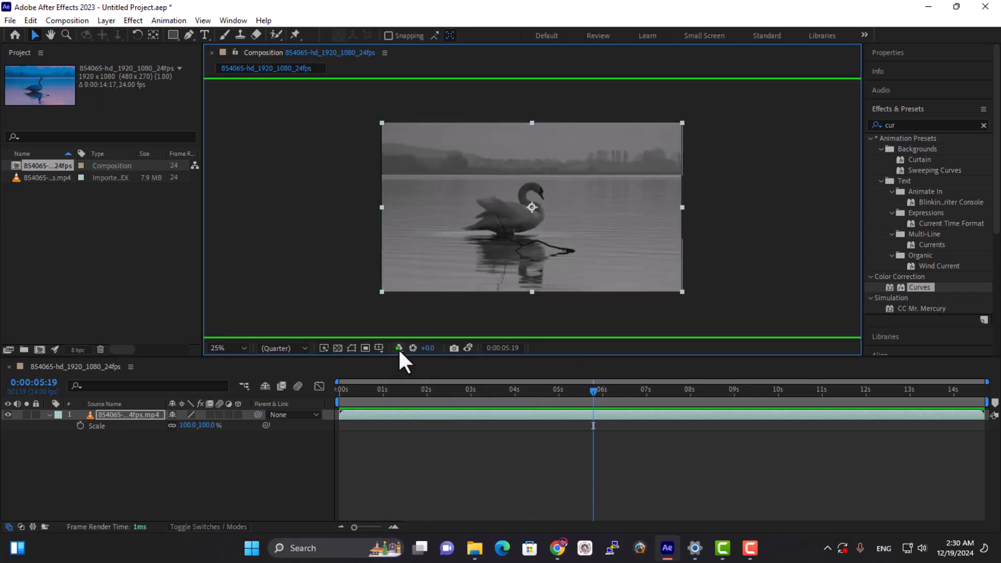
click(398, 348)
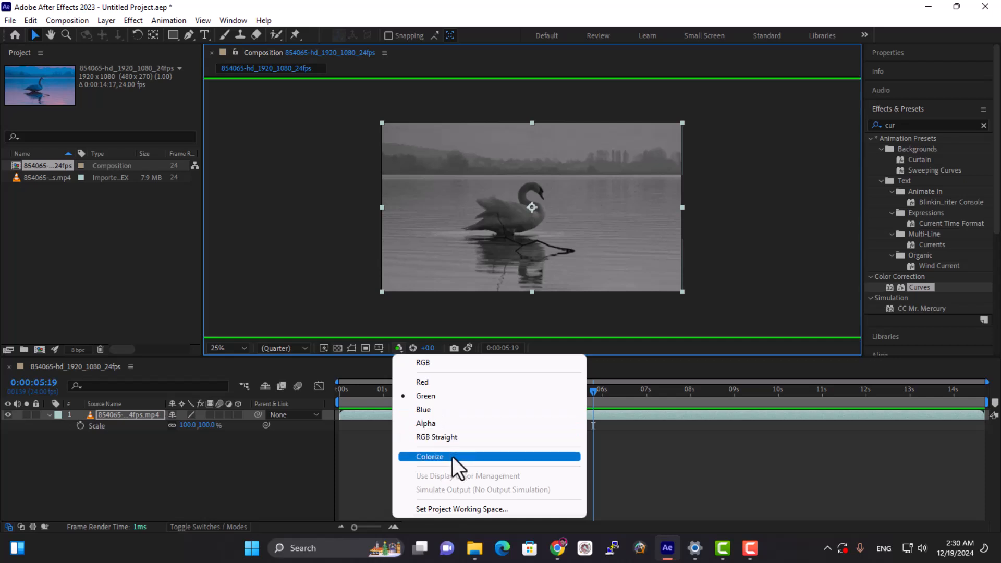
click(449, 442)
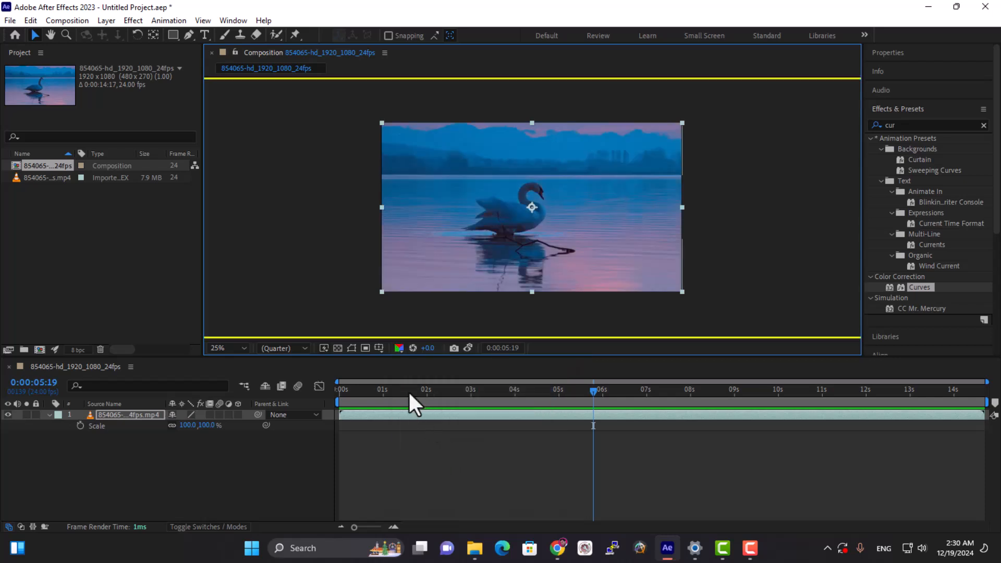
click(379, 347)
click(399, 347)
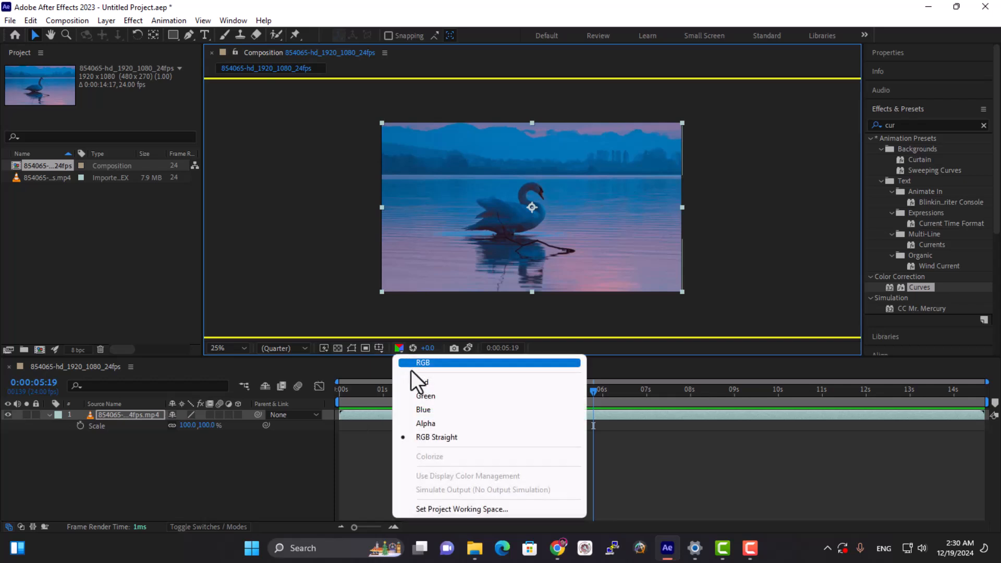
click(411, 365)
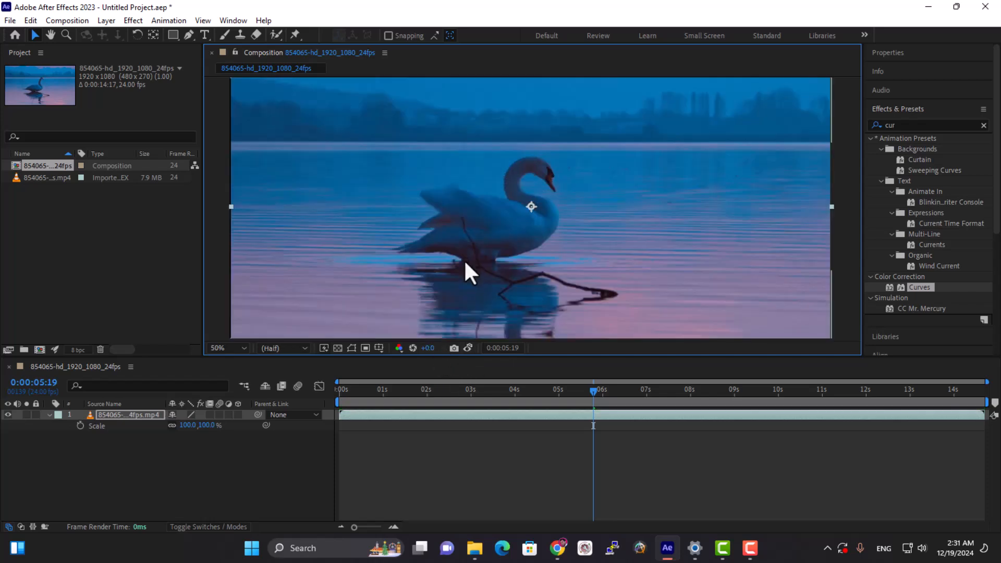
Go to 0:00:03:20, try preview exposures of +2.6 and -4.01, and reset the exposure to +0.0
drag(487, 394, 506, 401)
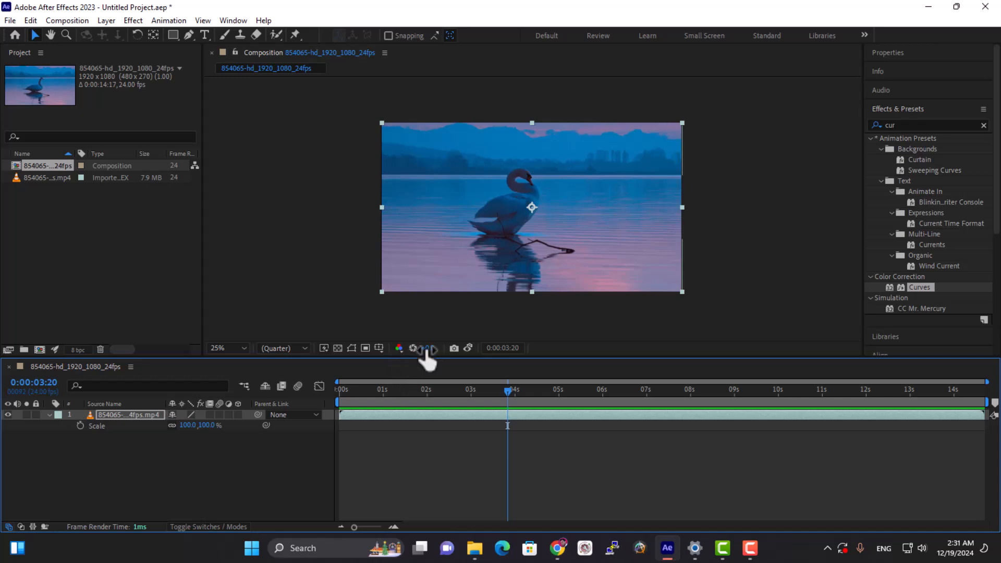
drag(426, 349, 608, 362)
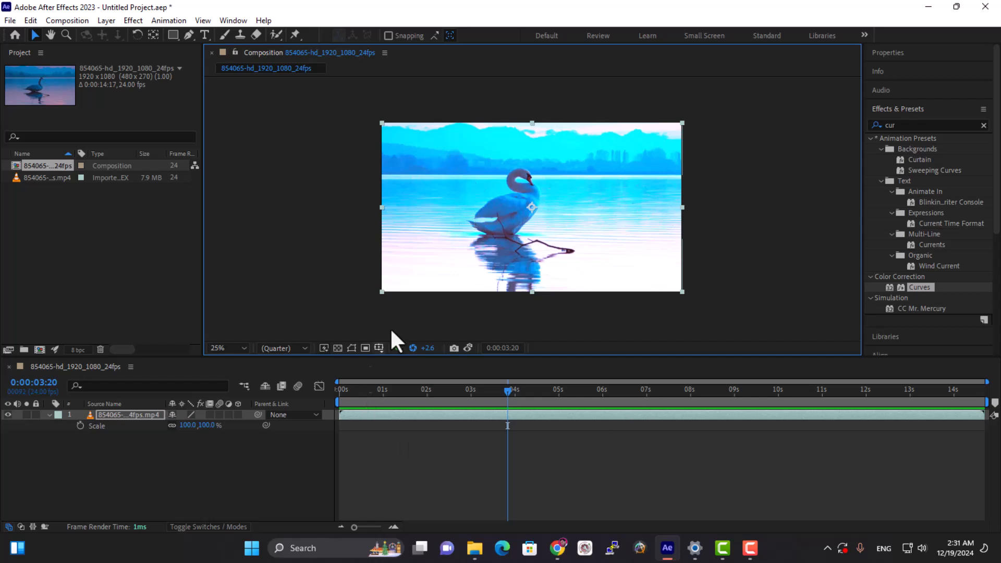
drag(428, 348, 6, 331)
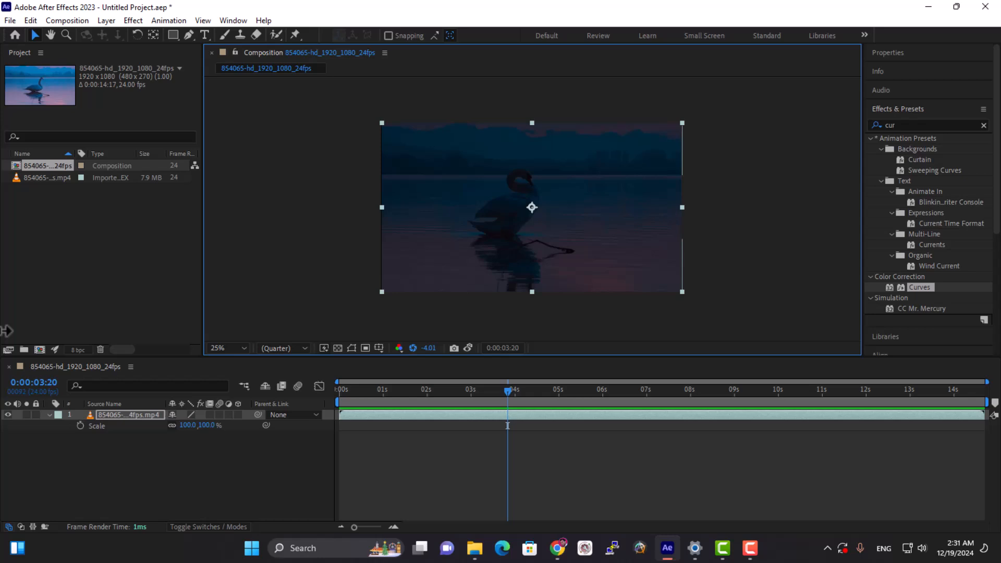
click(413, 348)
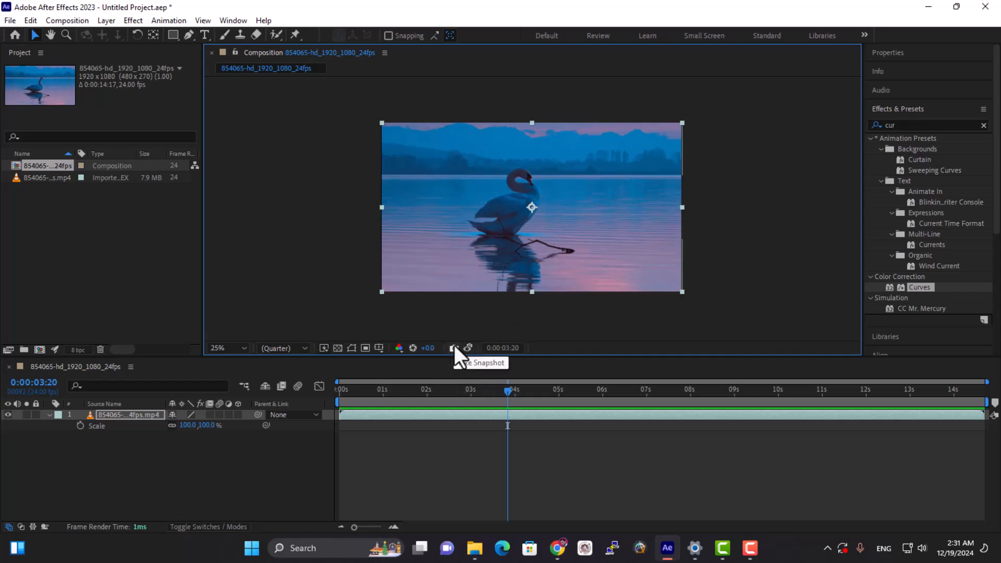
Search the effects for "curv" and apply the Curves effect to the swan video in the composition
click(891, 126)
drag(895, 125, 879, 127)
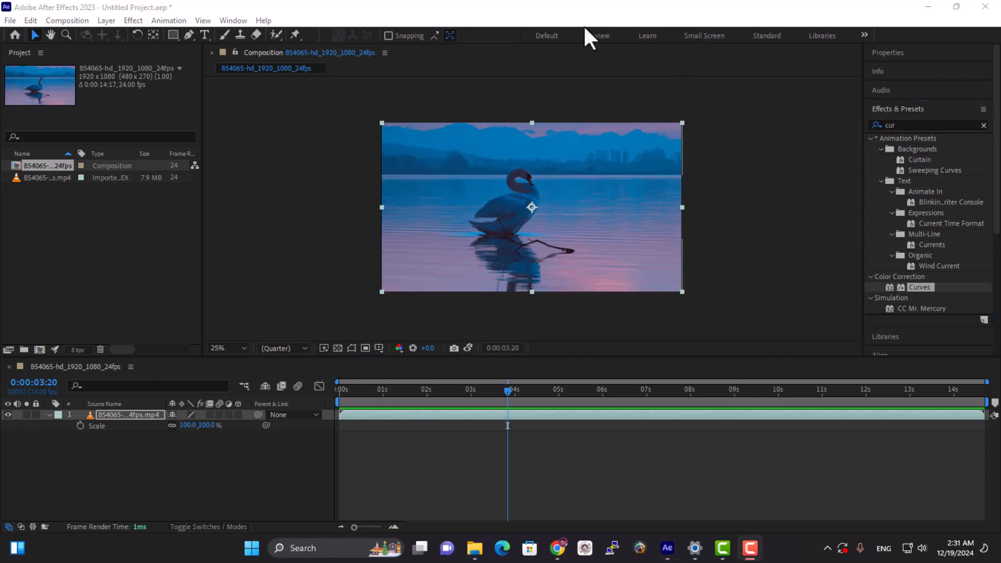
click(864, 125)
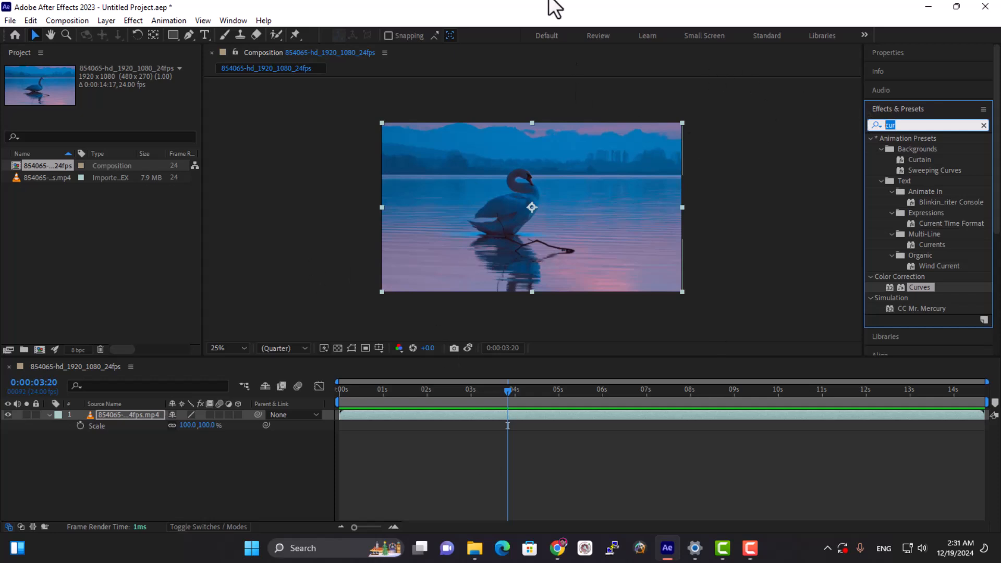
click(594, 46)
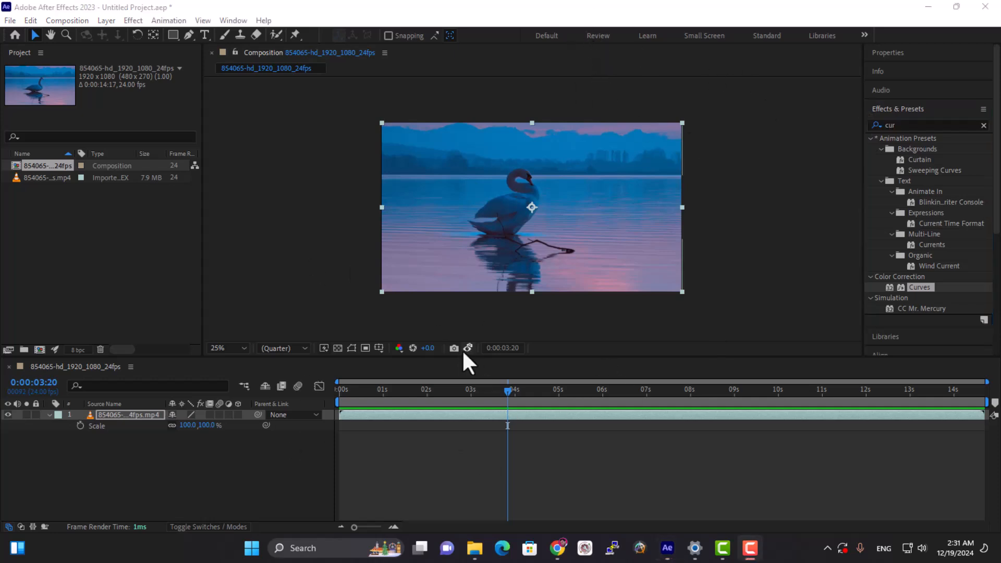
click(958, 124)
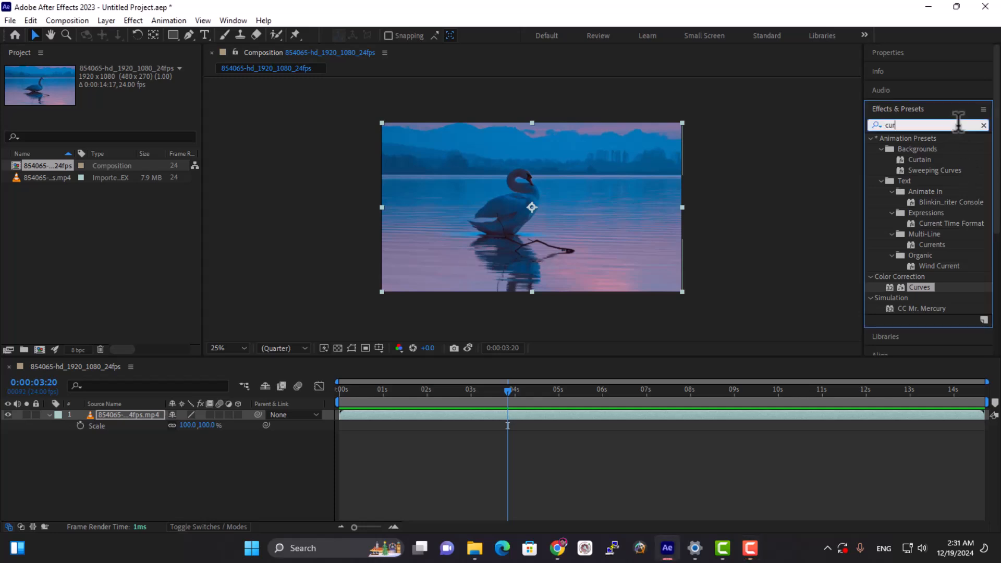
text(v)
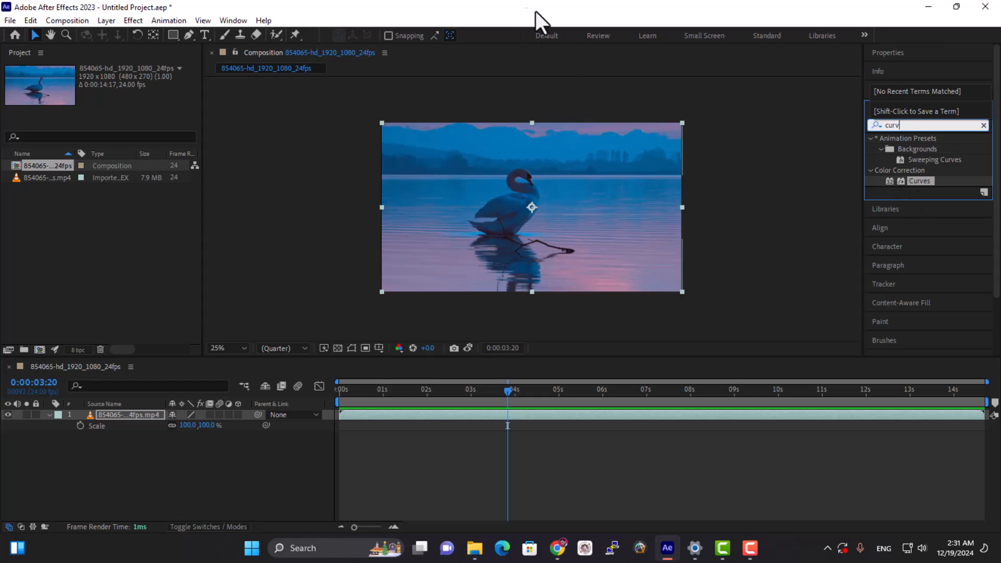
drag(927, 184, 479, 198)
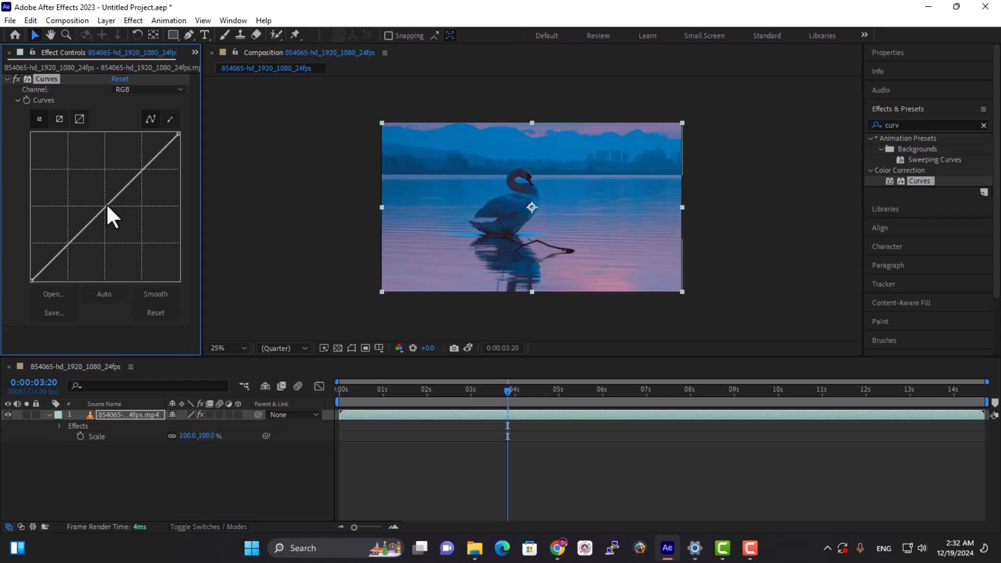
Darken the image by pulling the RGB curve's middle down and to the right, and take and show a snapshot
drag(107, 207, 134, 213)
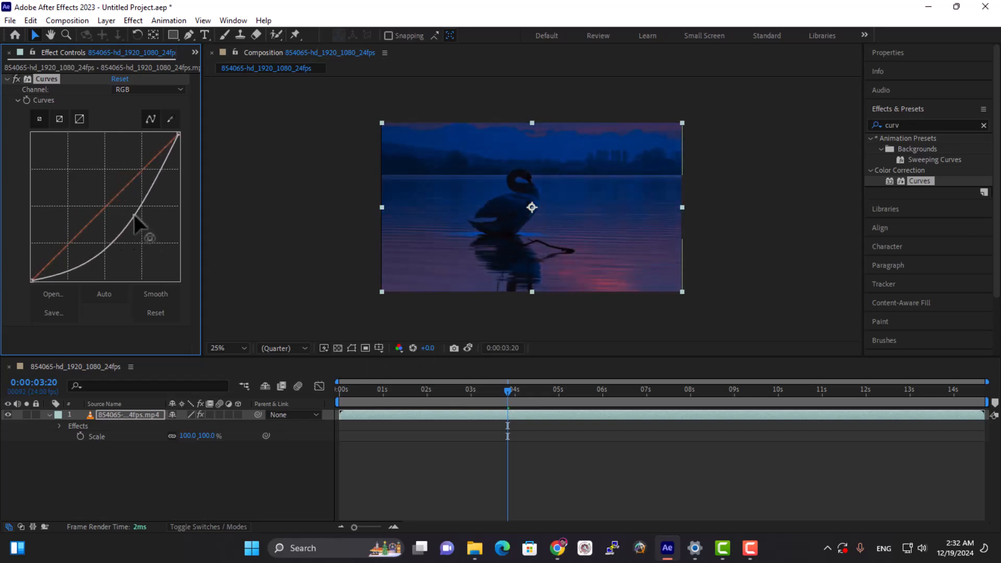
click(454, 349)
click(467, 350)
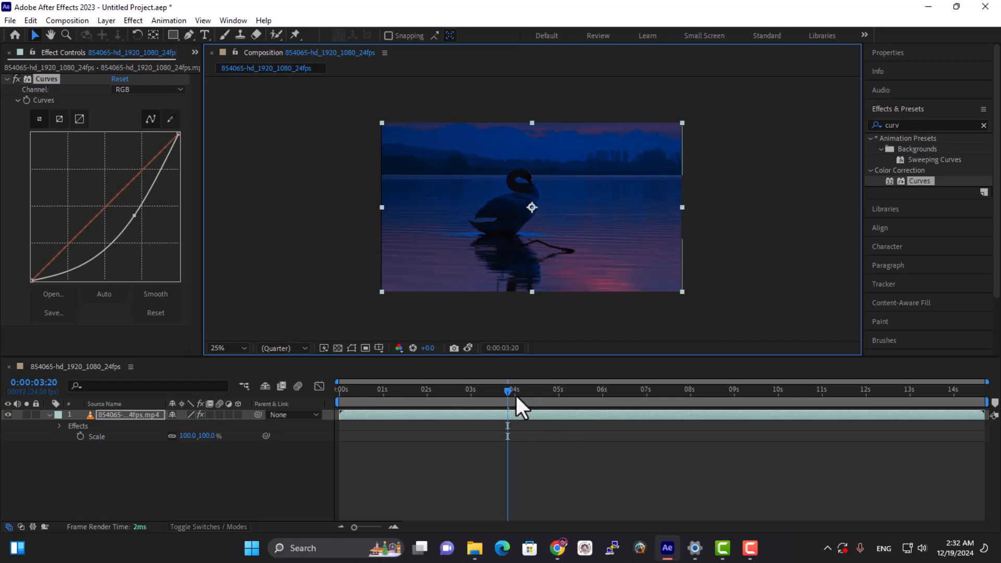
Raise the middle of the Red channel curve up and to the left, and take and show a new snapshot
drag(108, 202, 91, 179)
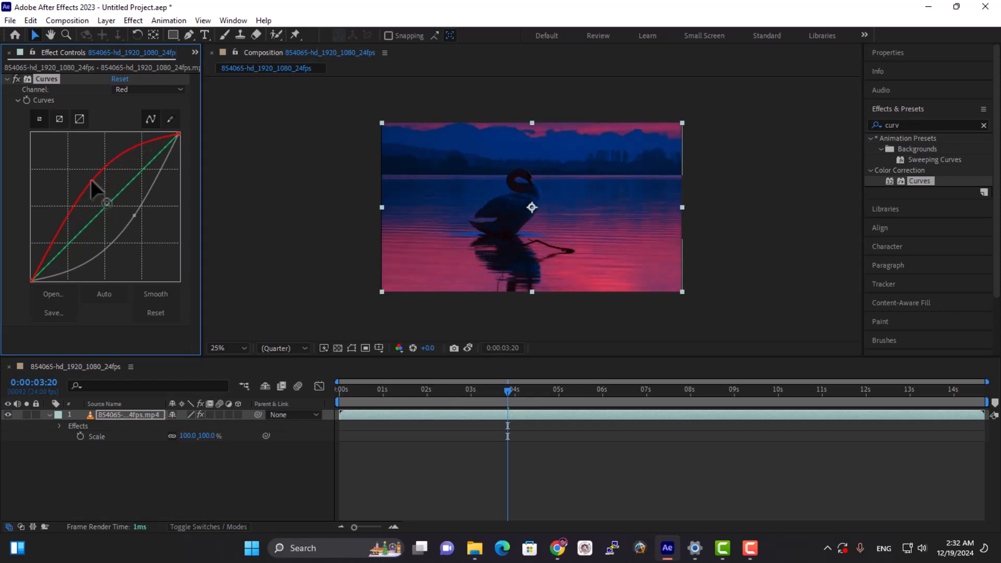
click(454, 349)
click(465, 348)
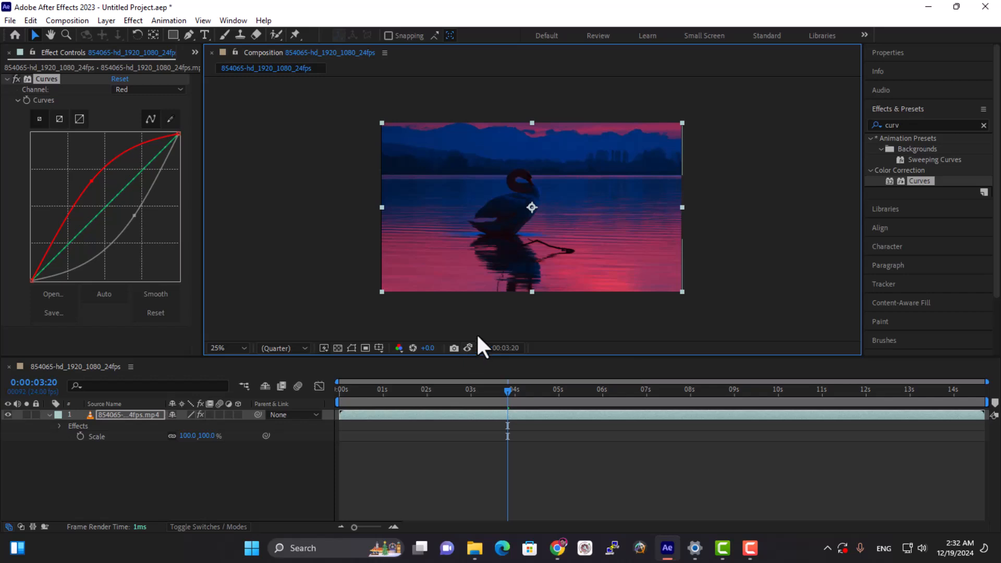
Take a snapshot, try pulling the Red channel curve down and to the right against it, and reset that curve
key(F10)
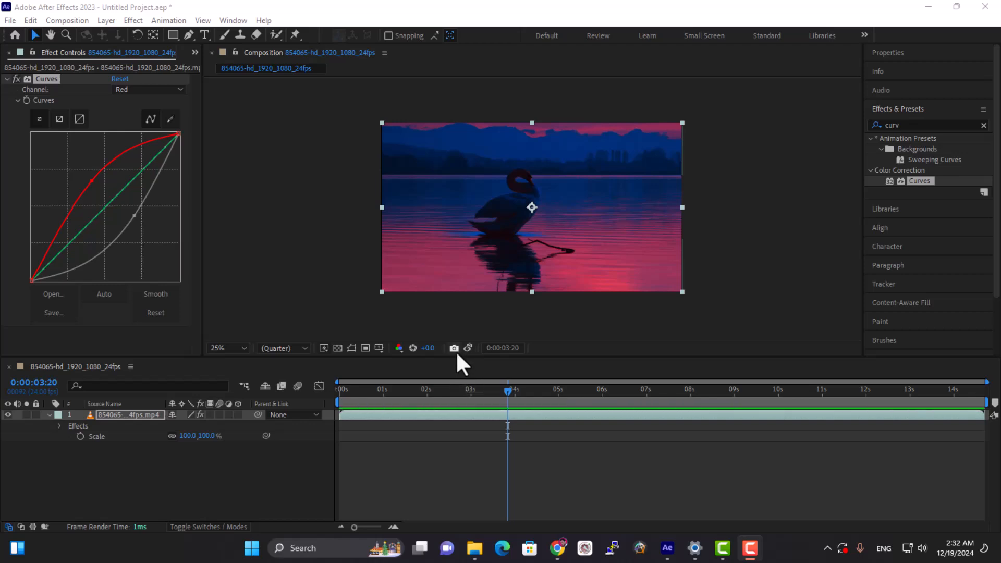
click(457, 355)
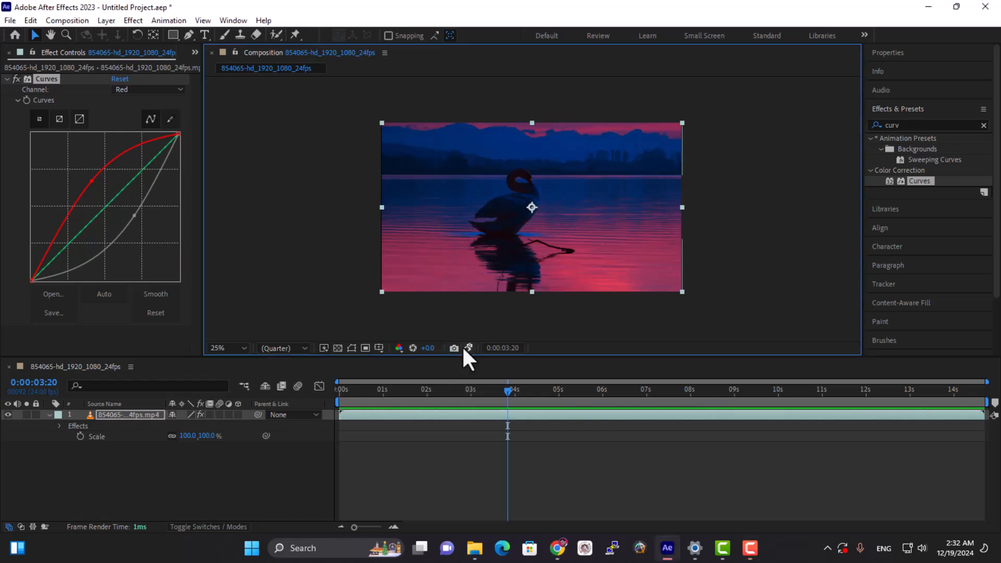
drag(102, 192, 141, 229)
drag(464, 349, 468, 349)
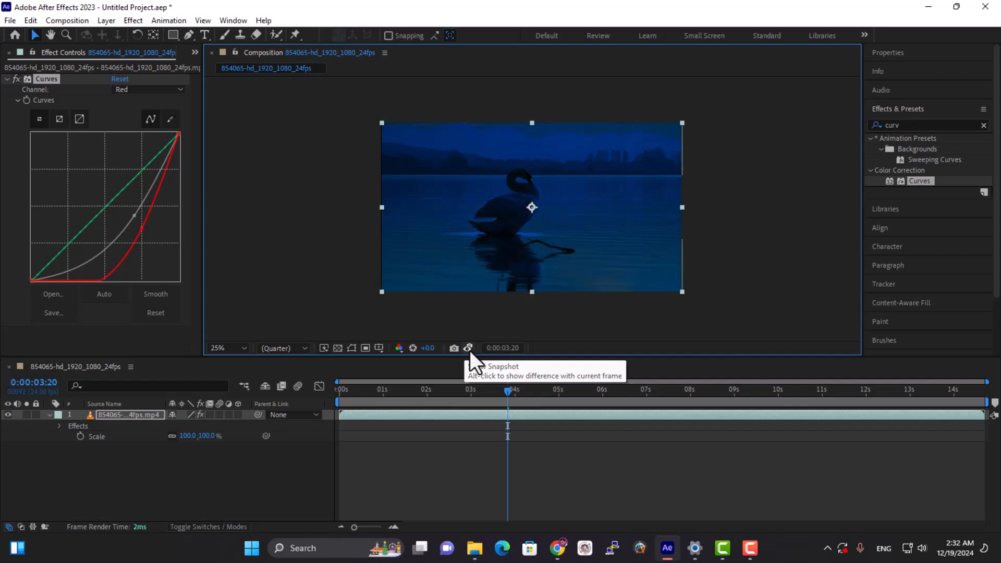
click(174, 313)
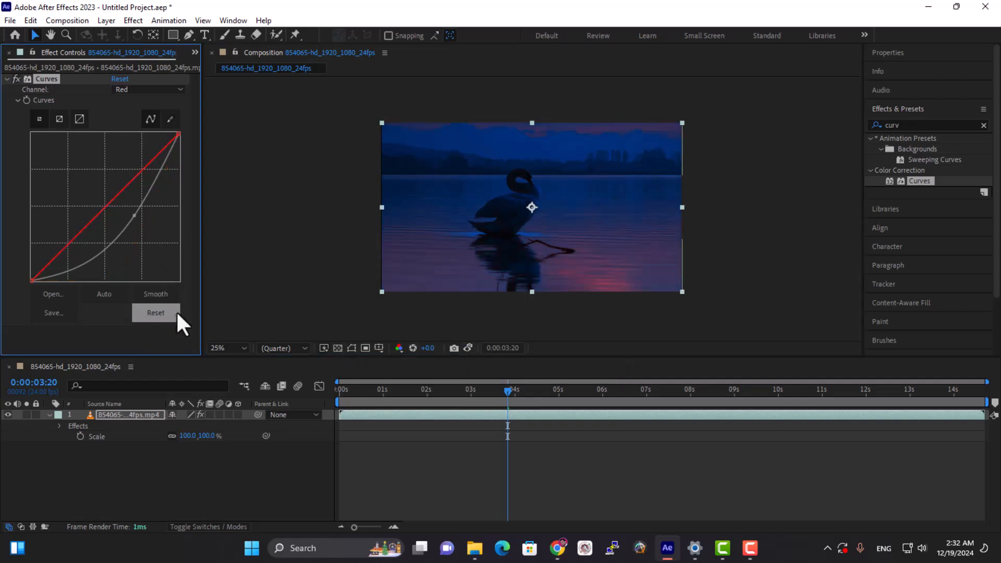
Raise the middle of the Red channel curve up and to the left again, and replace the stored snapshot with this look
drag(118, 193, 90, 180)
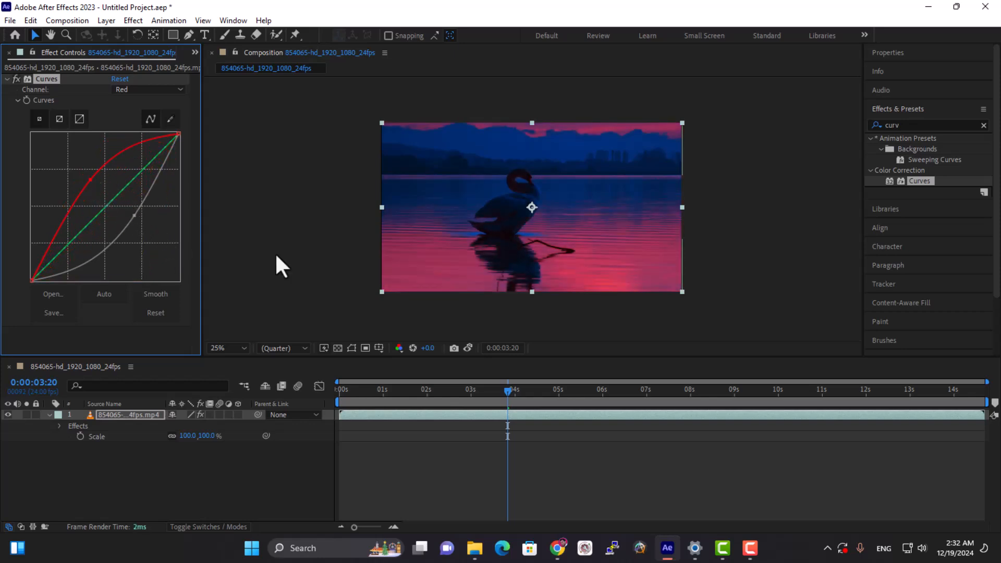
click(467, 350)
click(455, 348)
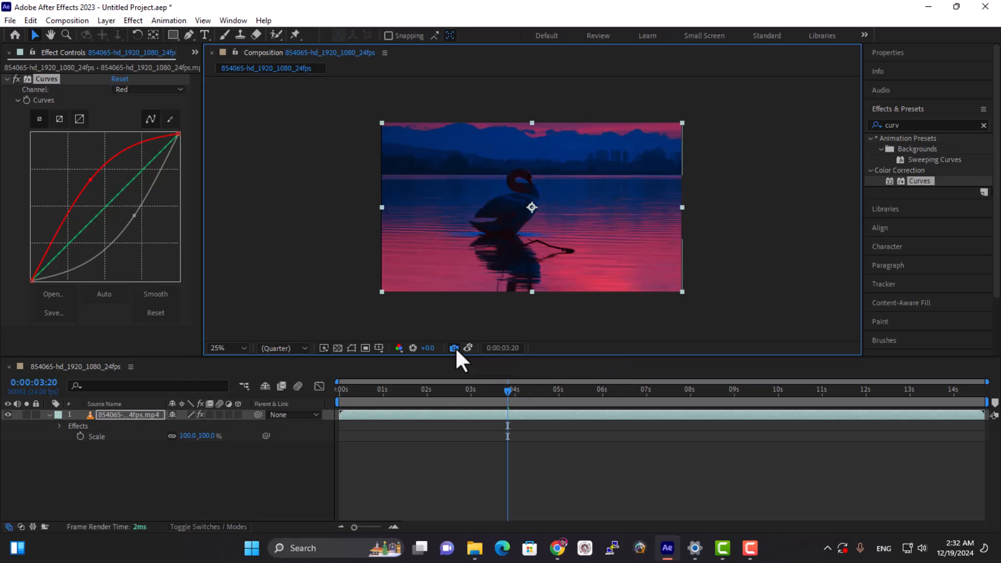
Raise the Green channel curve steeply up and to the left, and compare the result repeatedly with the stored snapshot
drag(115, 201, 81, 165)
click(468, 347)
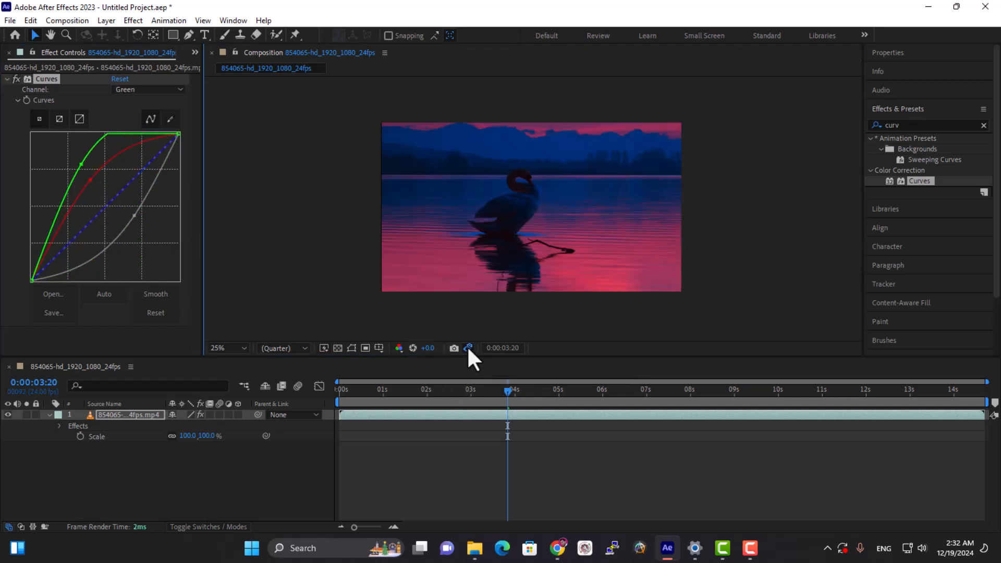
click(468, 347)
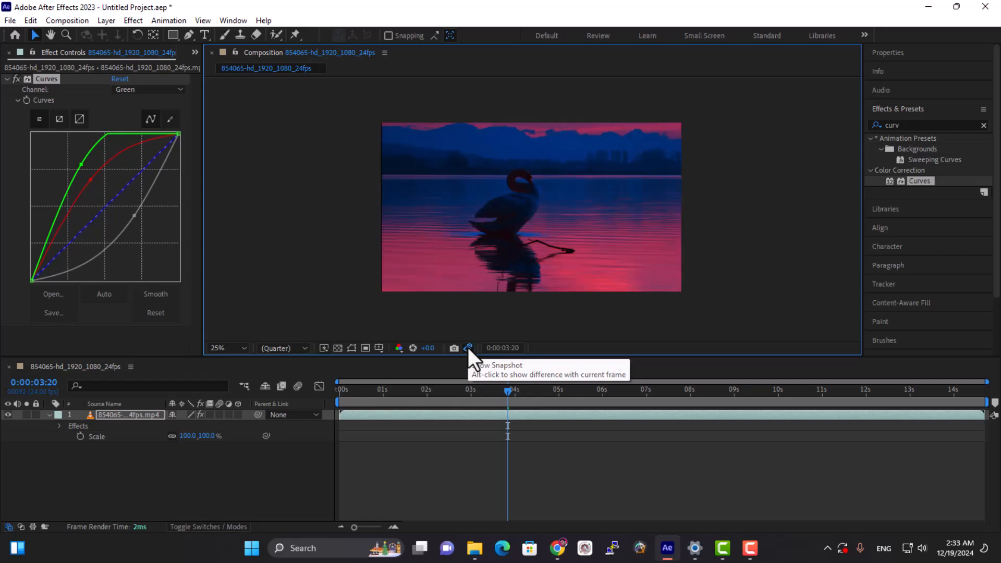
click(467, 347)
click(467, 347)
click(468, 347)
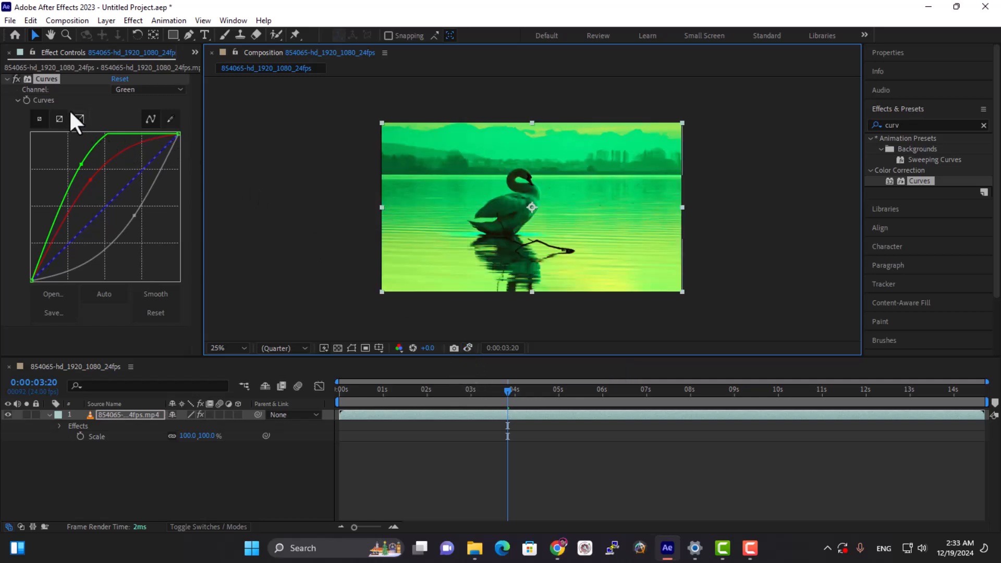
Delete the Curves effect from the swan video layer
click(47, 78)
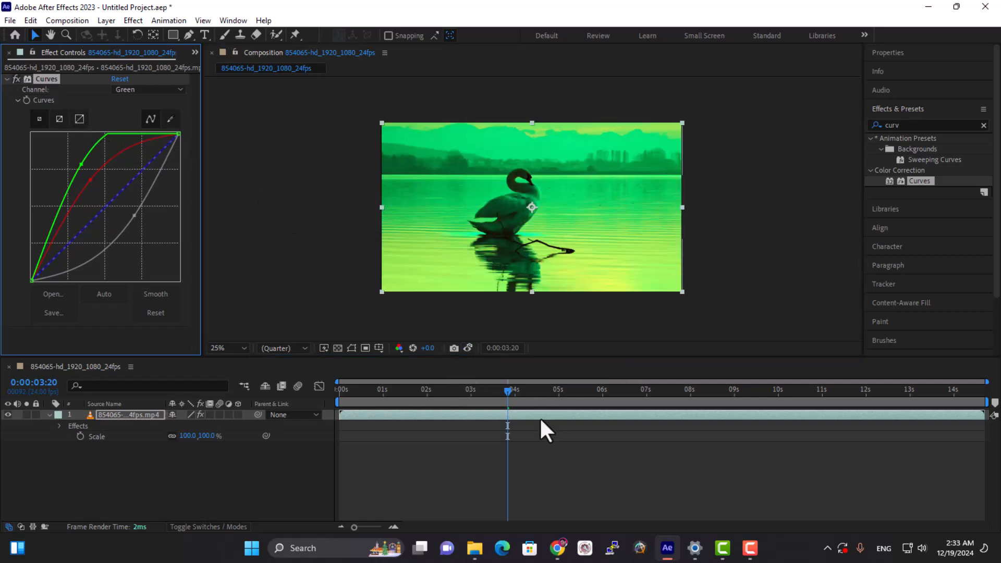
key(Delete)
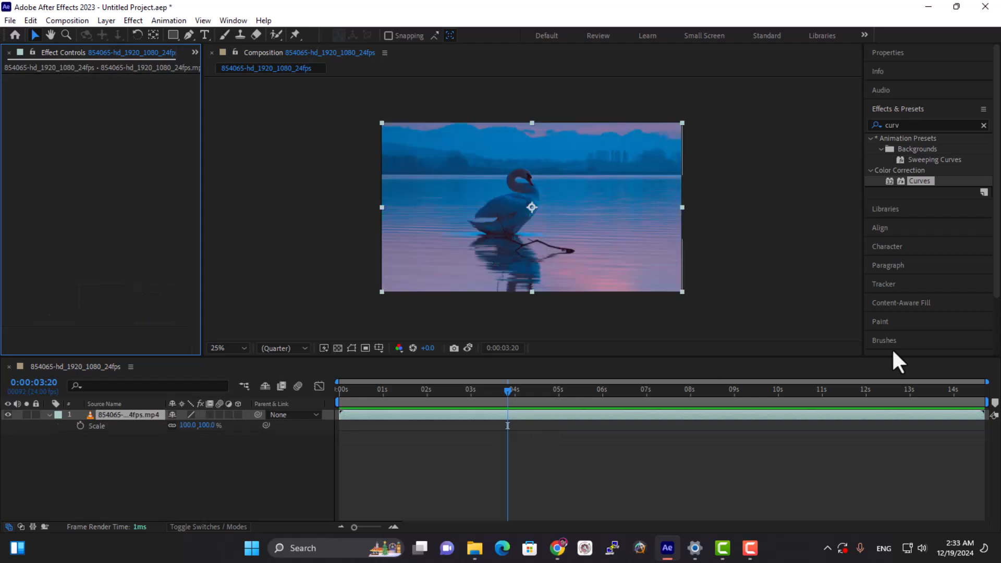
Use the composition's Go to Time dialog to move the current time to 0:00:08:20
click(505, 348)
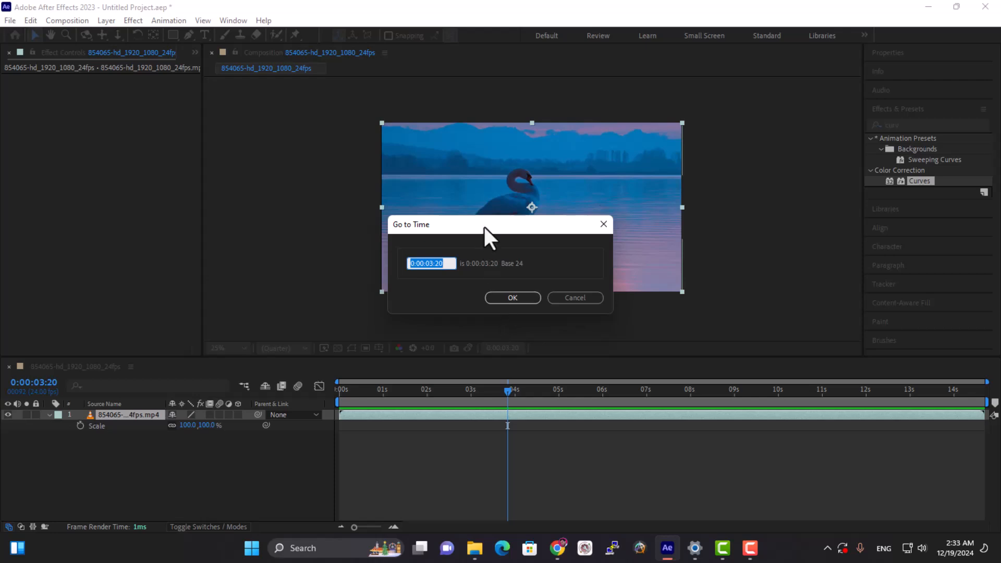
drag(484, 227, 615, 204)
click(566, 239)
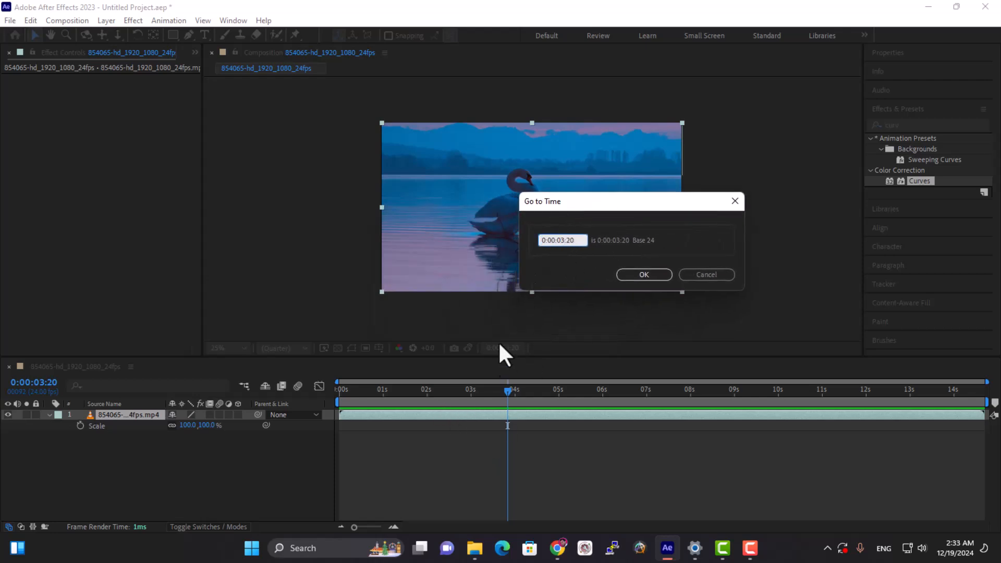
drag(565, 240, 560, 240)
text(8)
click(646, 272)
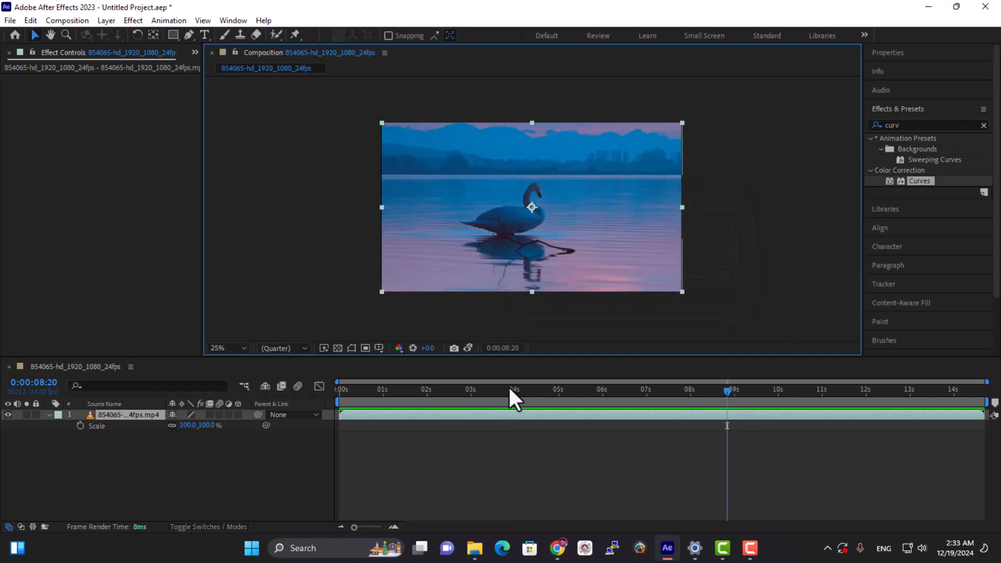
key(F10)
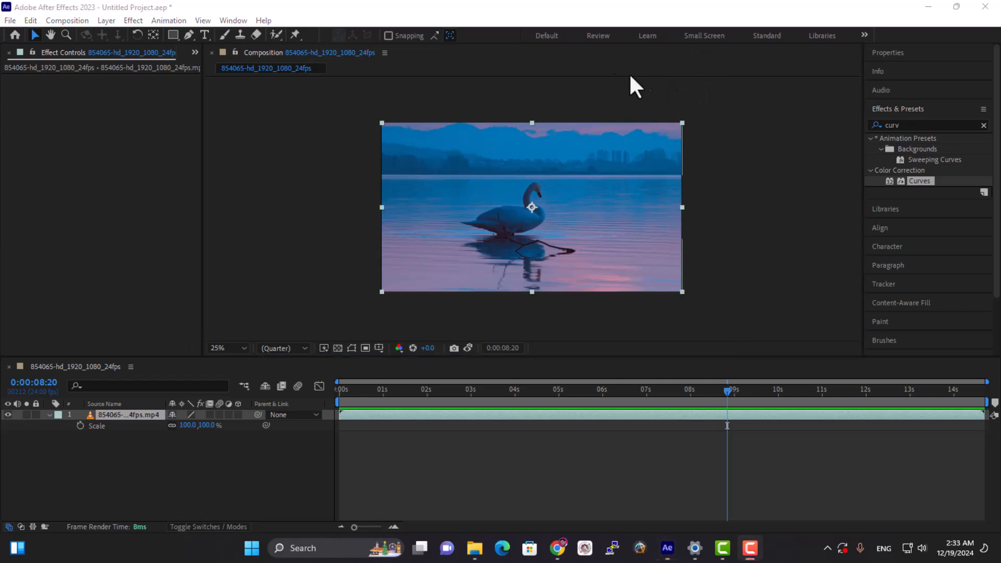